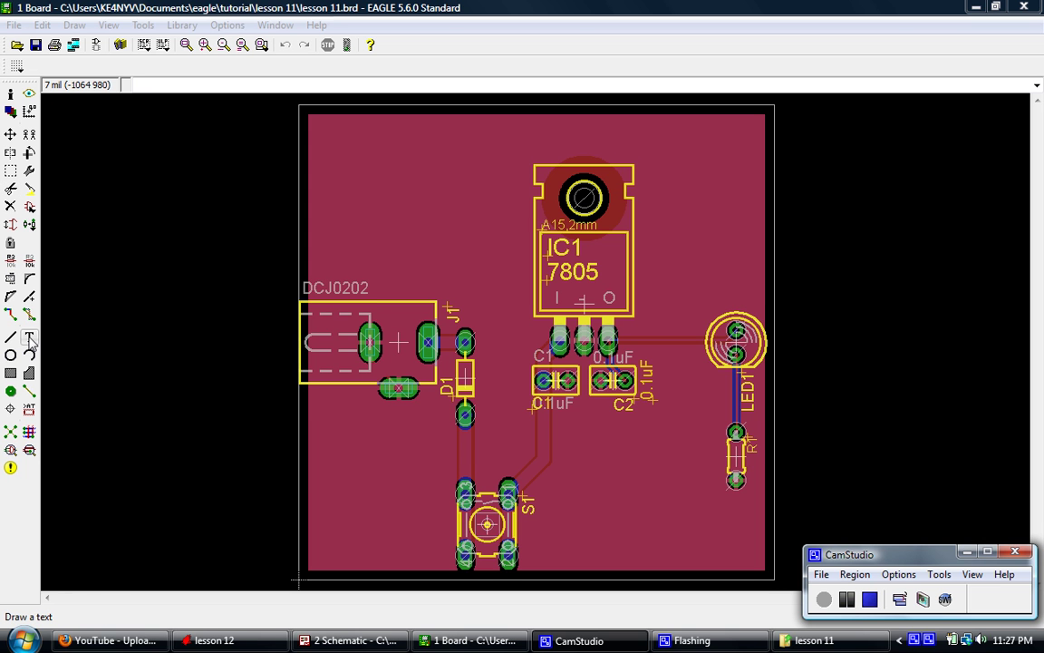
- Create a text label reading 'LED Widget V1.0' and hold its mirrored preview beside the board
{"action": "left_click", "coordinate": [29, 340]}
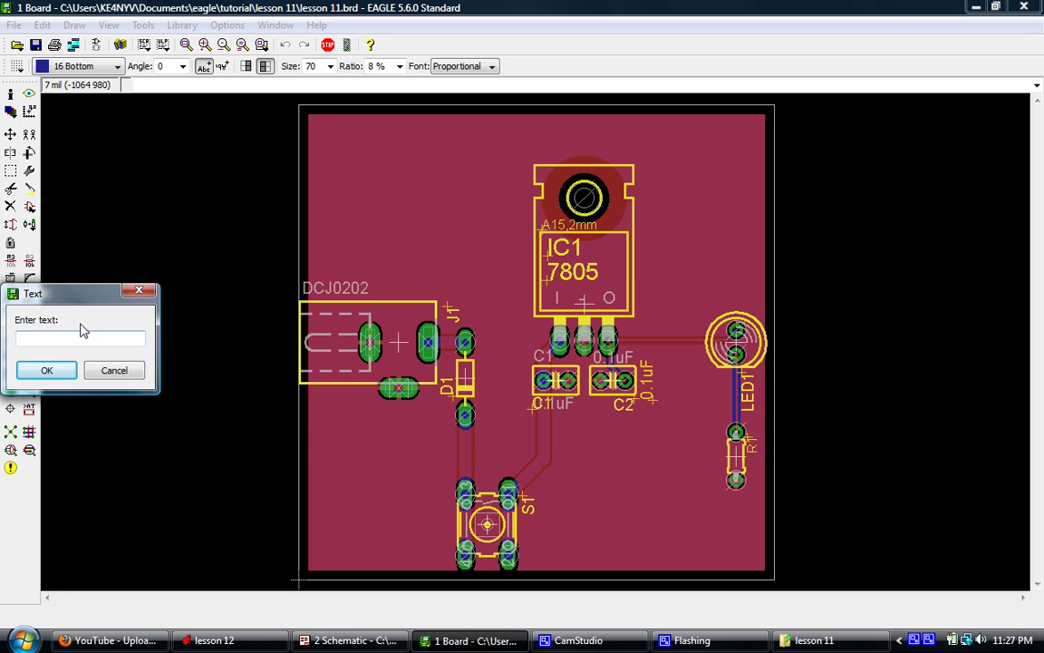
{"action": "left_click_drag", "start_coordinate": [80, 296], "coordinate": [165, 233]}
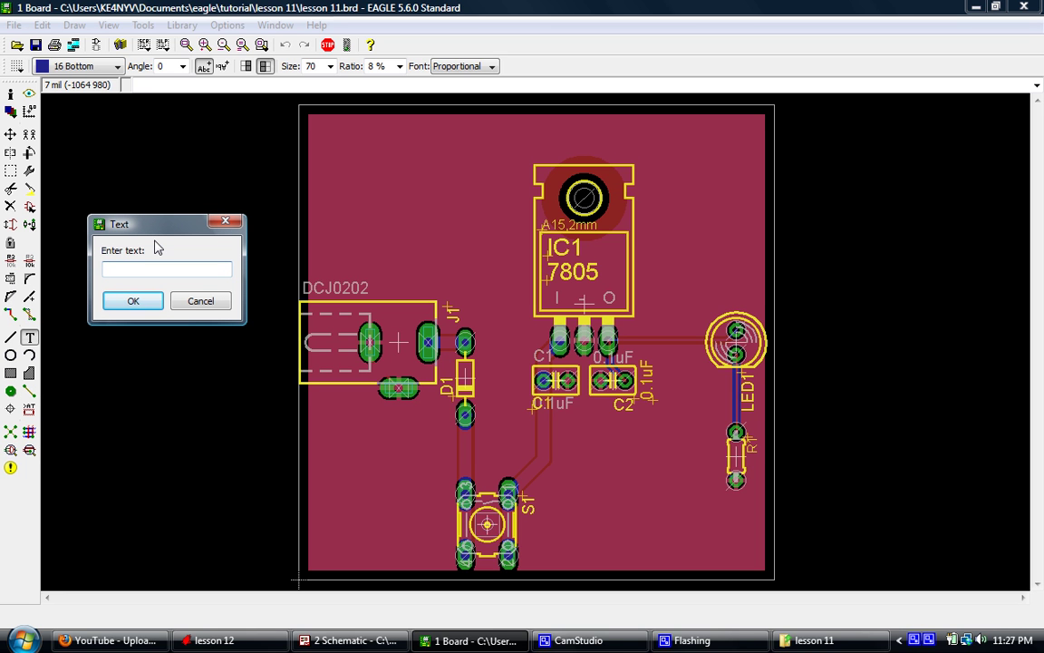
{"action": "type", "text": "LED Widget V"}
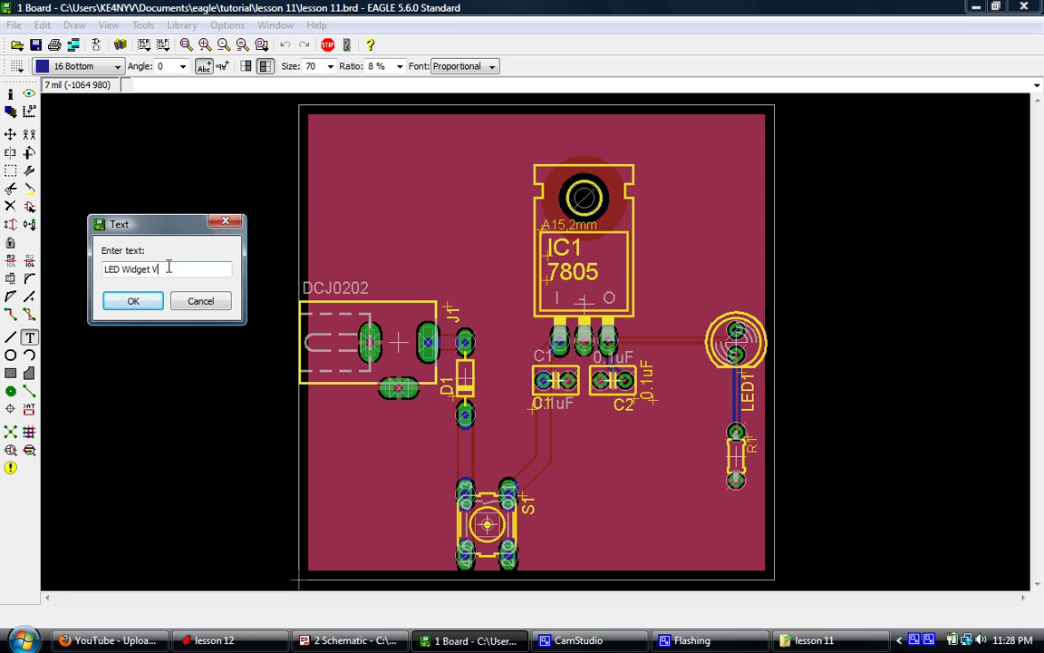
{"action": "type", "text": "1.0"}
{"action": "left_click", "coordinate": [134, 300]}
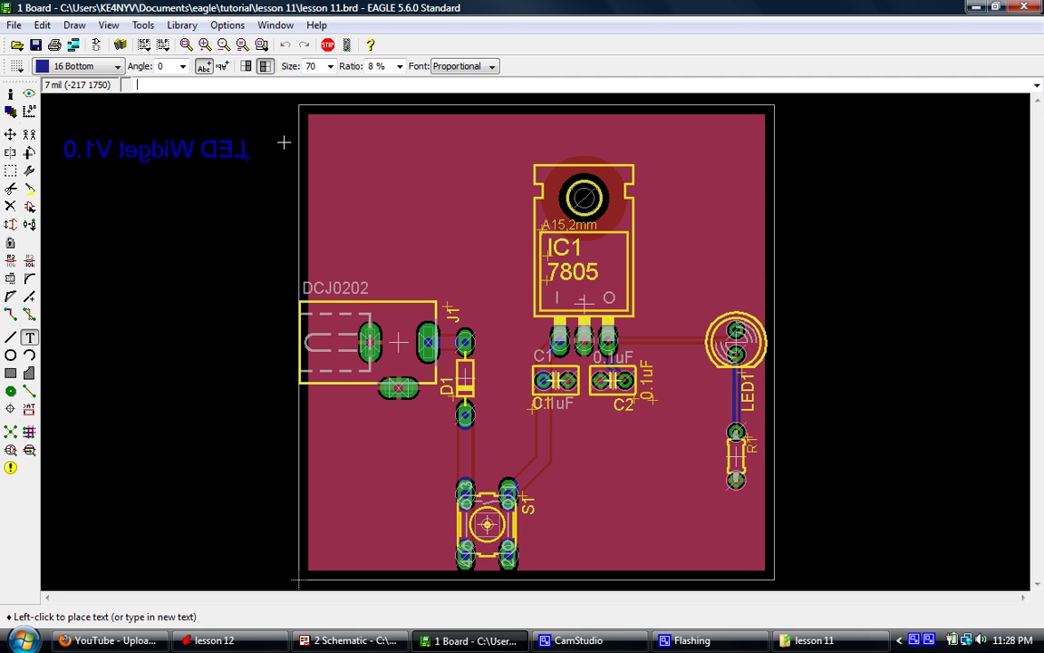
{"action": "left_click", "coordinate": [255, 147]}
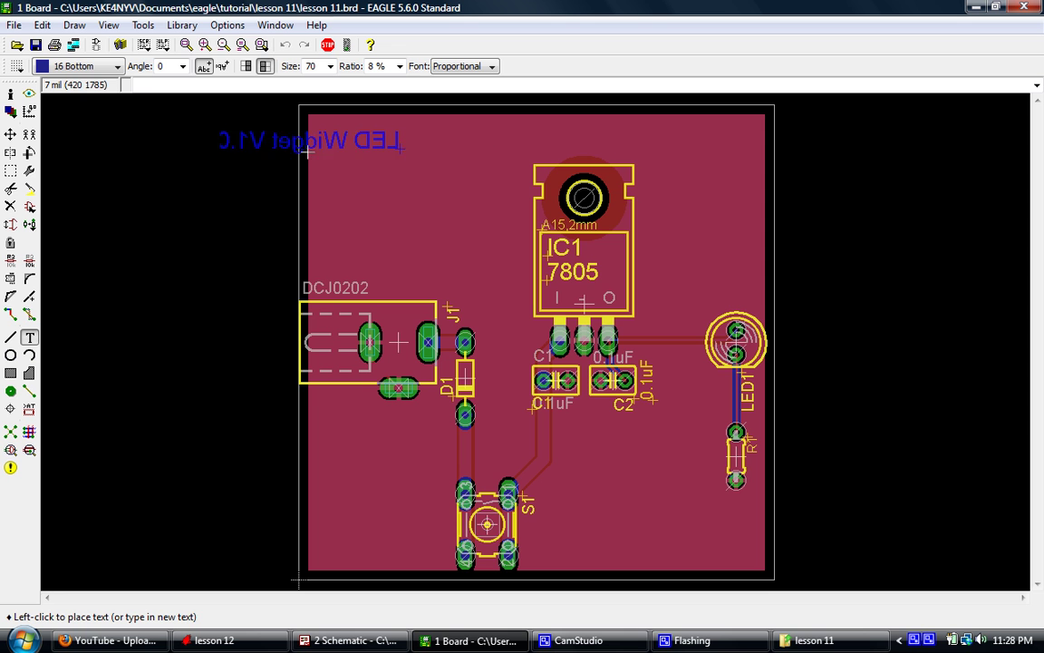
- Put the pending label on top silkscreen layer 121 tSilk with text size 50
{"action": "left_click", "coordinate": [111, 66]}
{"action": "scroll", "coordinate": [127, 229], "scroll_direction": "down", "scroll_amount": 3}
{"action": "scroll", "coordinate": [127, 229], "scroll_direction": "down", "scroll_amount": 5}
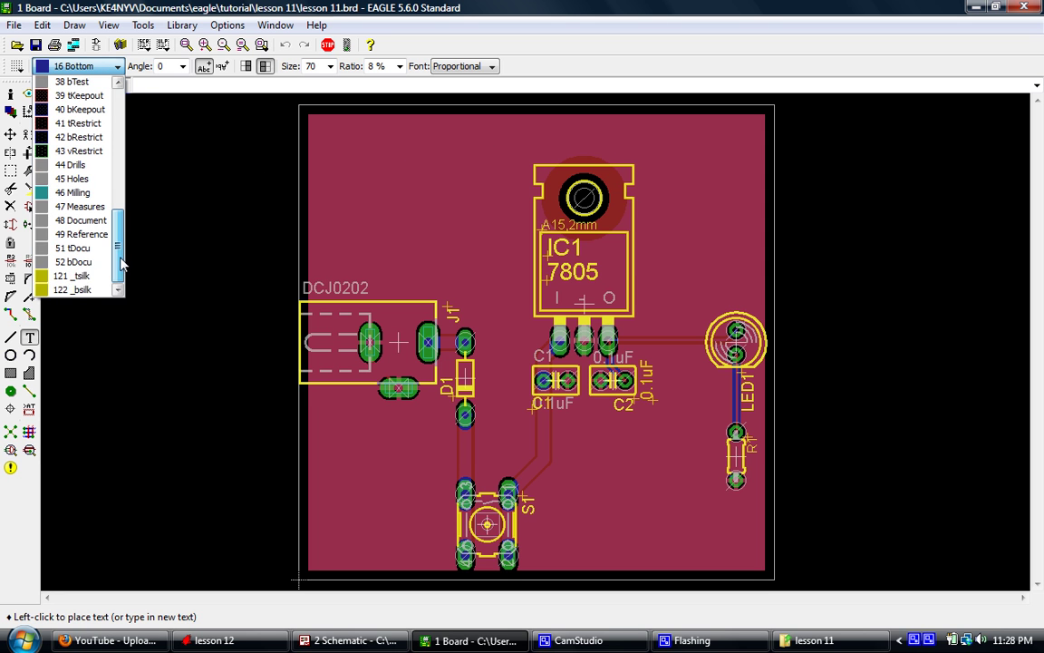
{"action": "left_click", "coordinate": [76, 277]}
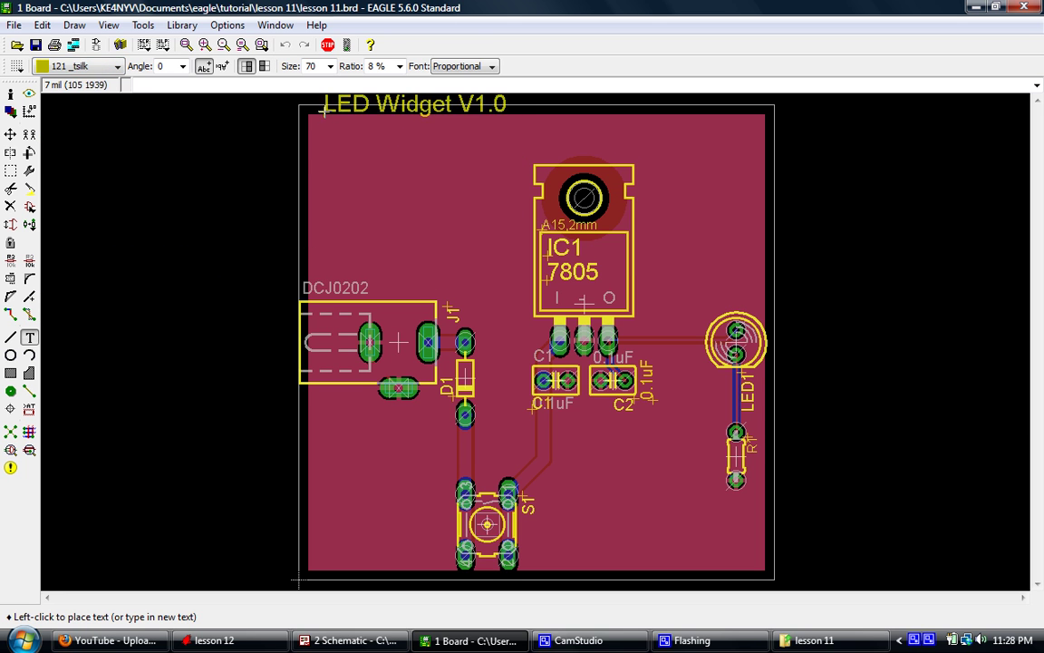
{"action": "left_click", "coordinate": [330, 66]}
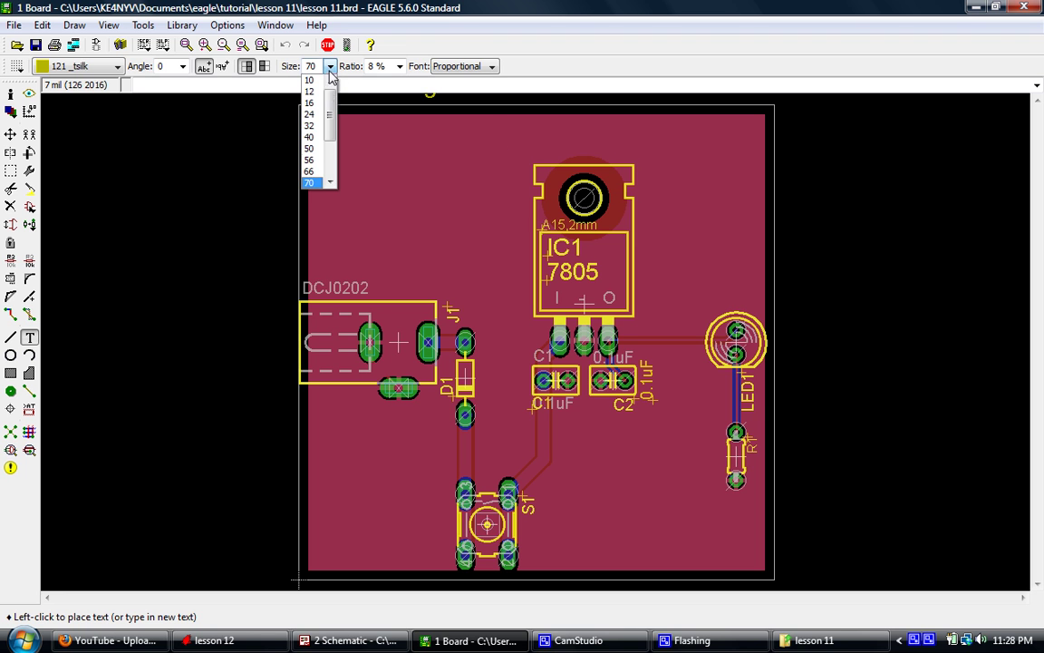
{"action": "left_click", "coordinate": [312, 150]}
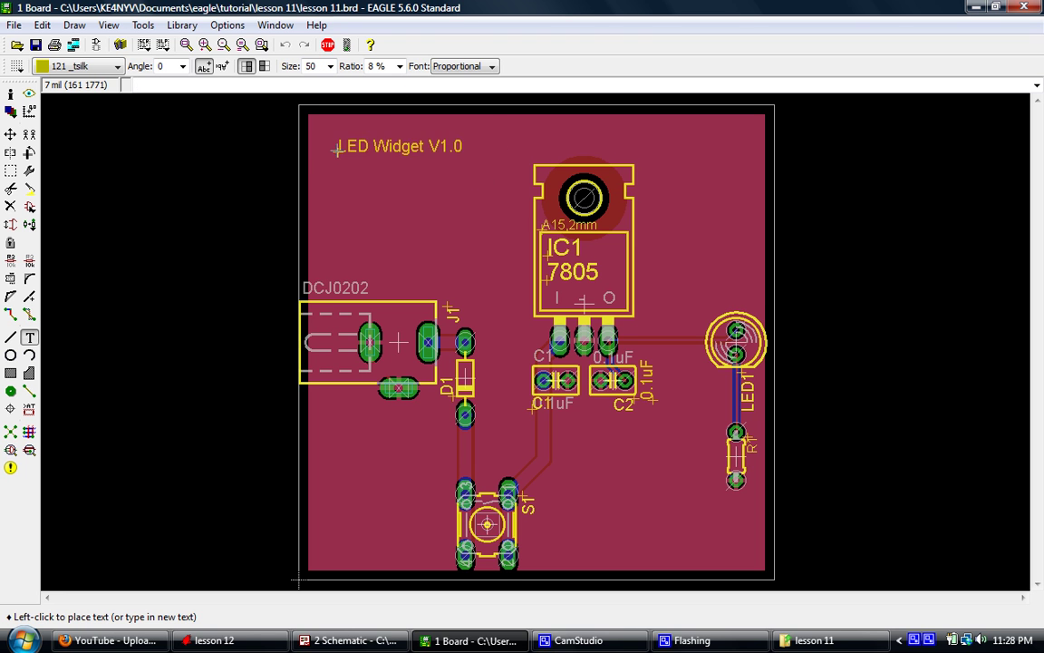
- Try a 20% stroke ratio for the label, then set the ratio back to 8%
{"action": "left_click", "coordinate": [399, 66]}
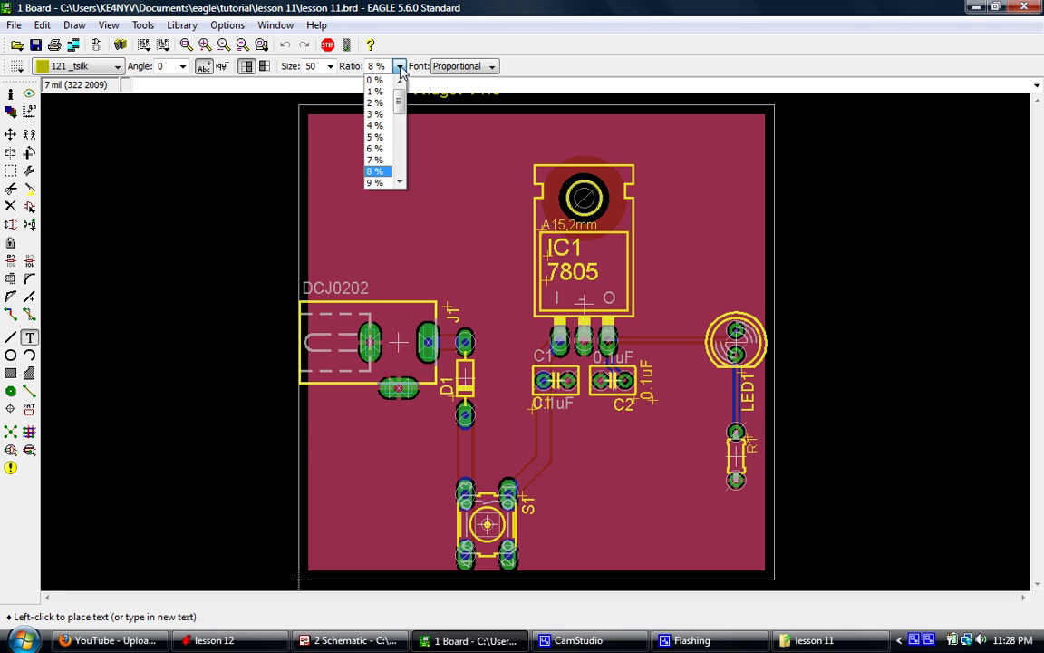
{"action": "left_click", "coordinate": [400, 70]}
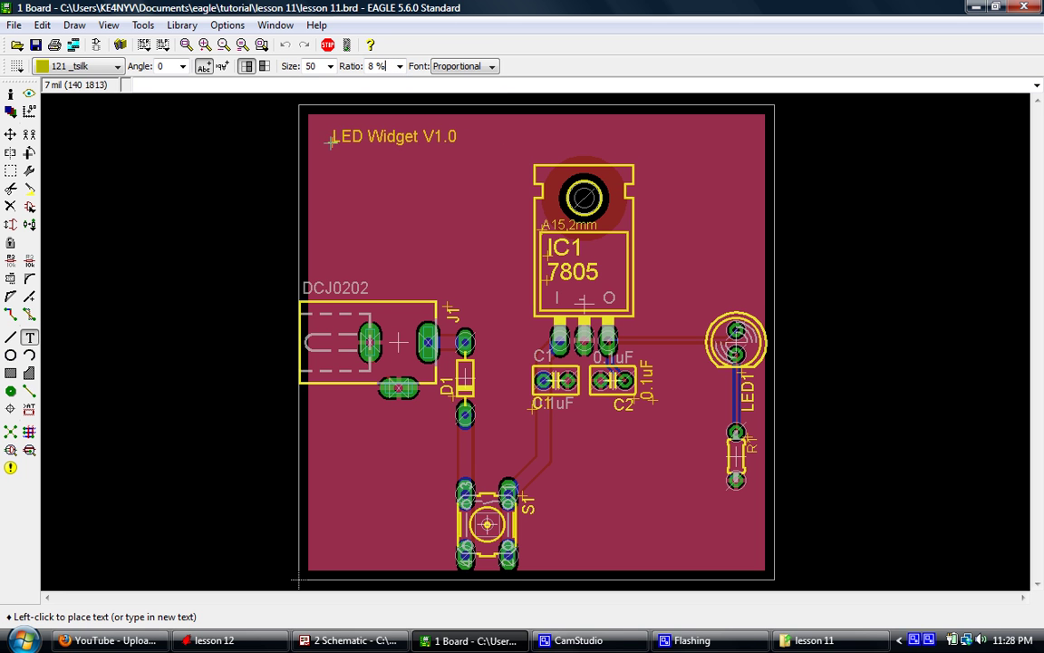
{"action": "left_click", "coordinate": [399, 67]}
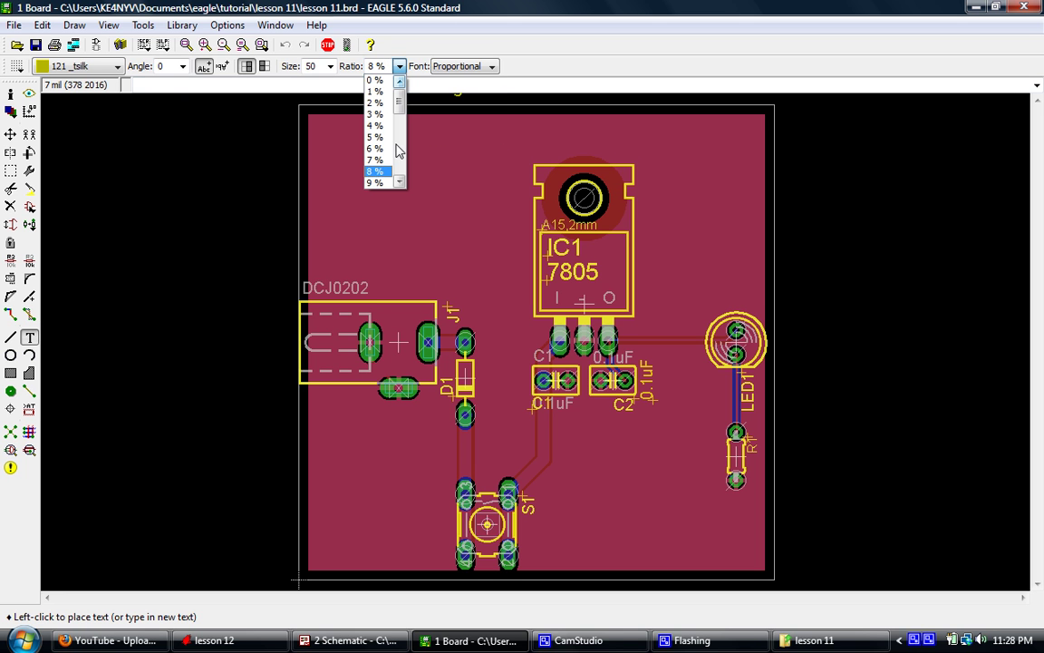
{"action": "scroll", "coordinate": [396, 168], "scroll_direction": "down", "scroll_amount": 3}
{"action": "scroll", "coordinate": [383, 163], "scroll_direction": "down", "scroll_amount": 1}
{"action": "left_click", "coordinate": [381, 170]}
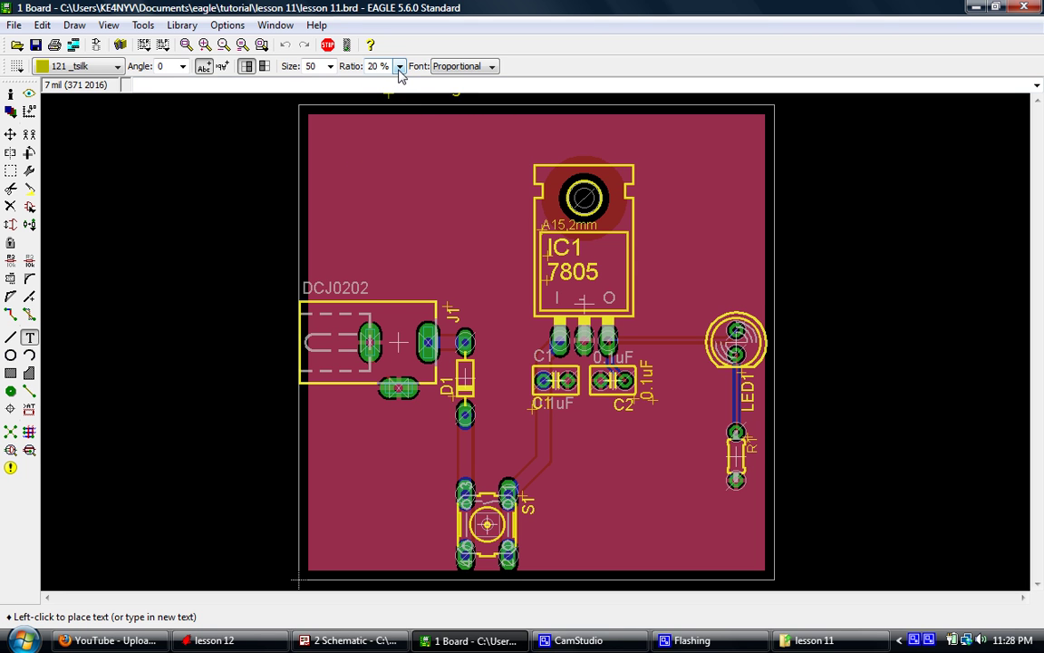
{"action": "left_click", "coordinate": [399, 66]}
{"action": "scroll", "coordinate": [401, 131], "scroll_direction": "up", "scroll_amount": 2}
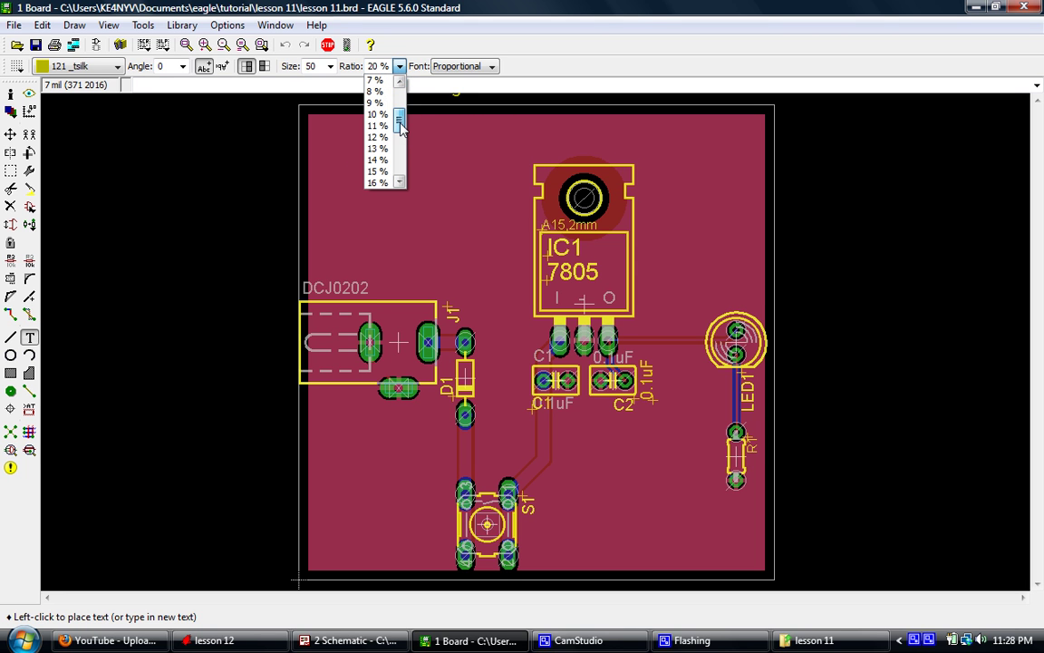
{"action": "left_click", "coordinate": [377, 90]}
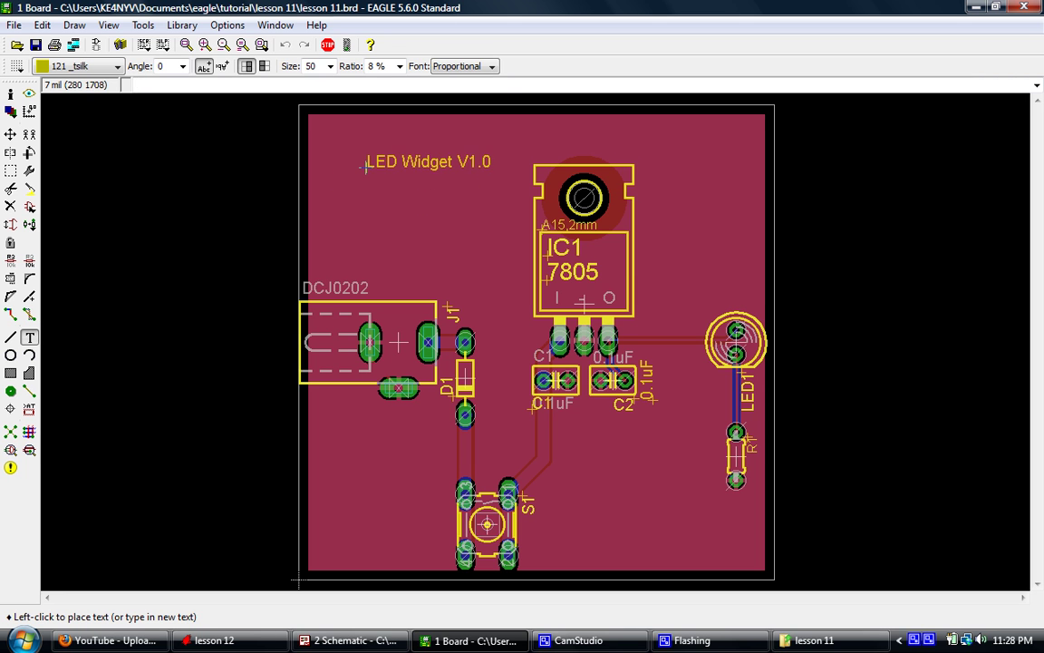
- Switch the label to Vector font and drop copies at the board's top-left and bottom-right corners
{"action": "left_click", "coordinate": [464, 66]}
{"action": "left_click", "coordinate": [460, 83]}
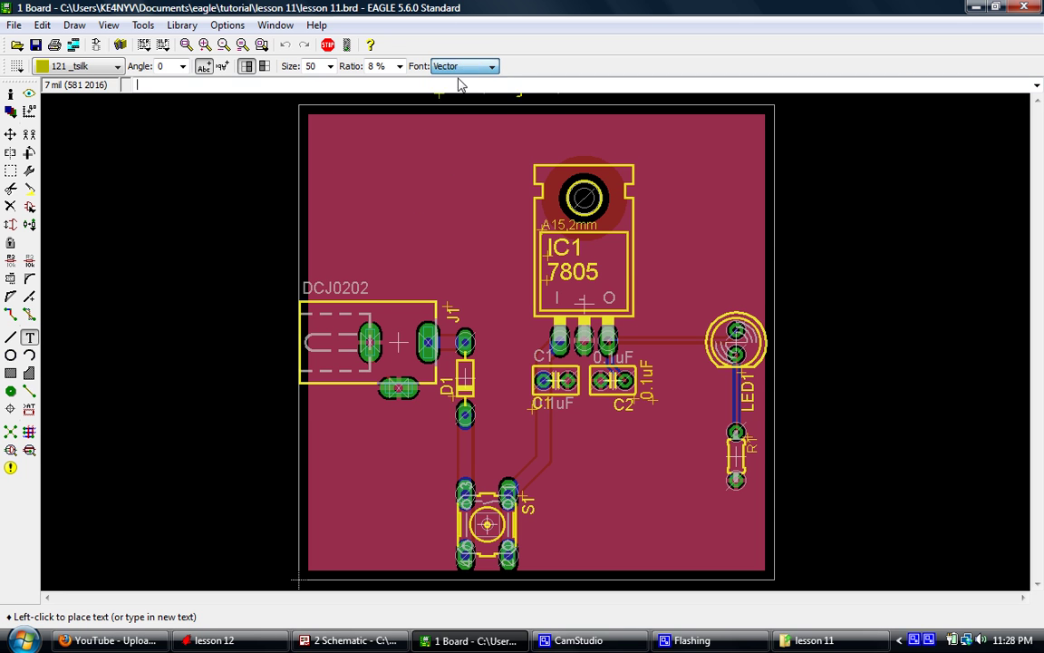
{"action": "left_click", "coordinate": [318, 132]}
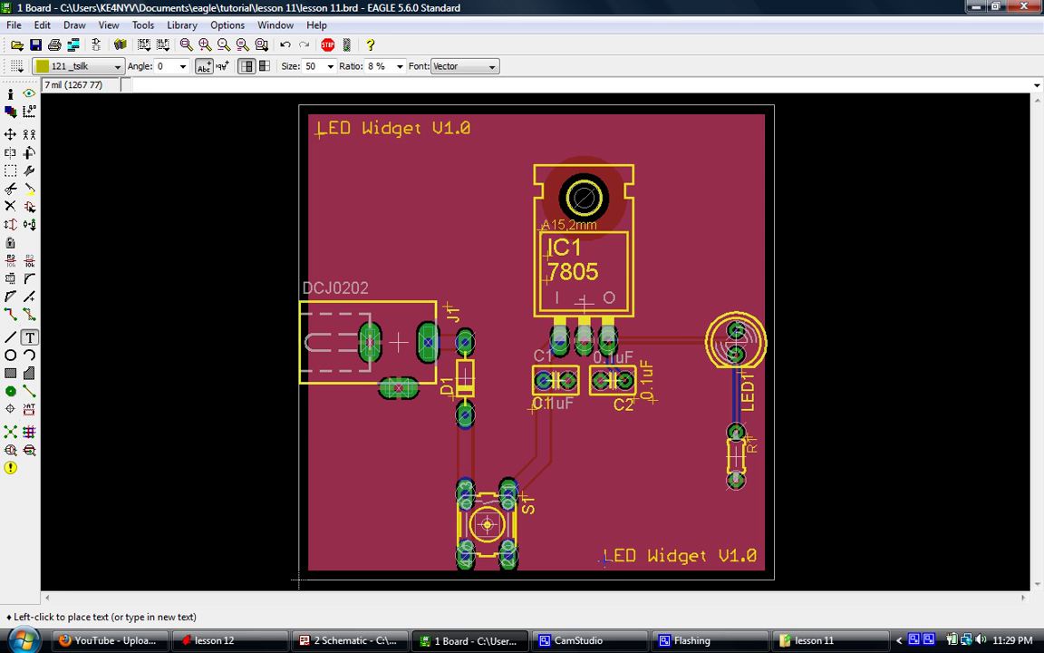
{"action": "left_click", "coordinate": [605, 560]}
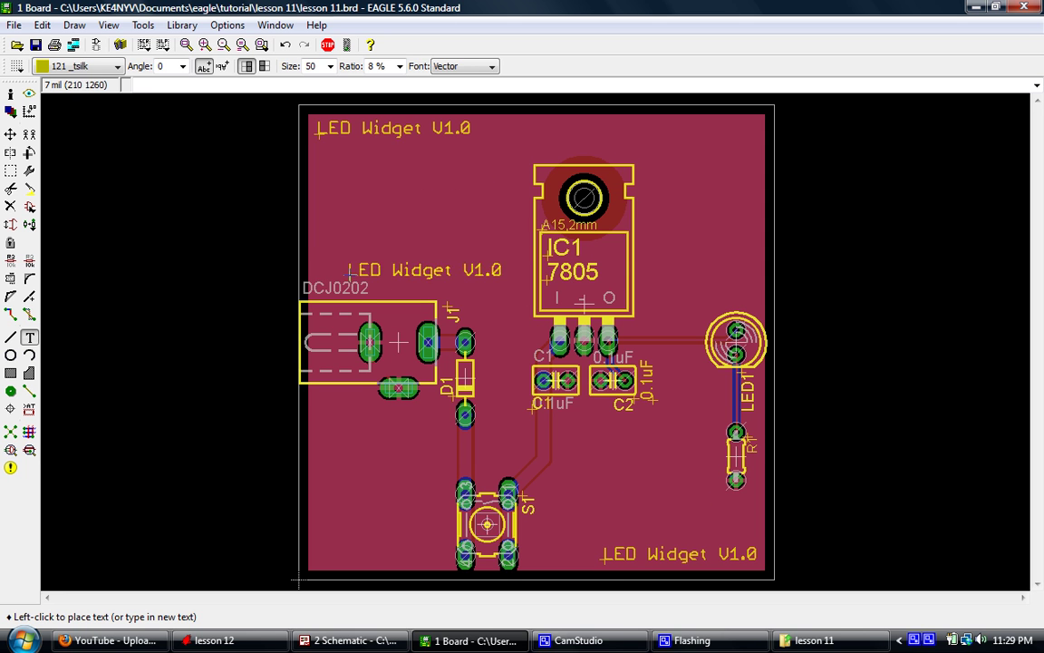
- Save the board file and end the Text command by picking the Info tool
{"action": "left_click", "coordinate": [35, 44]}
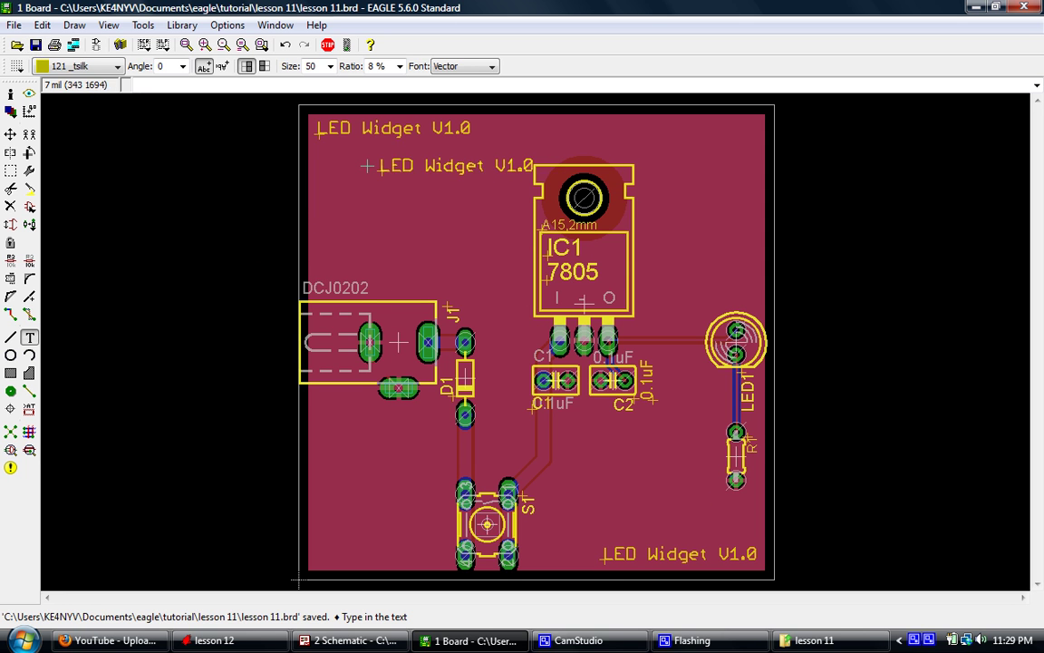
{"action": "left_click", "coordinate": [11, 93]}
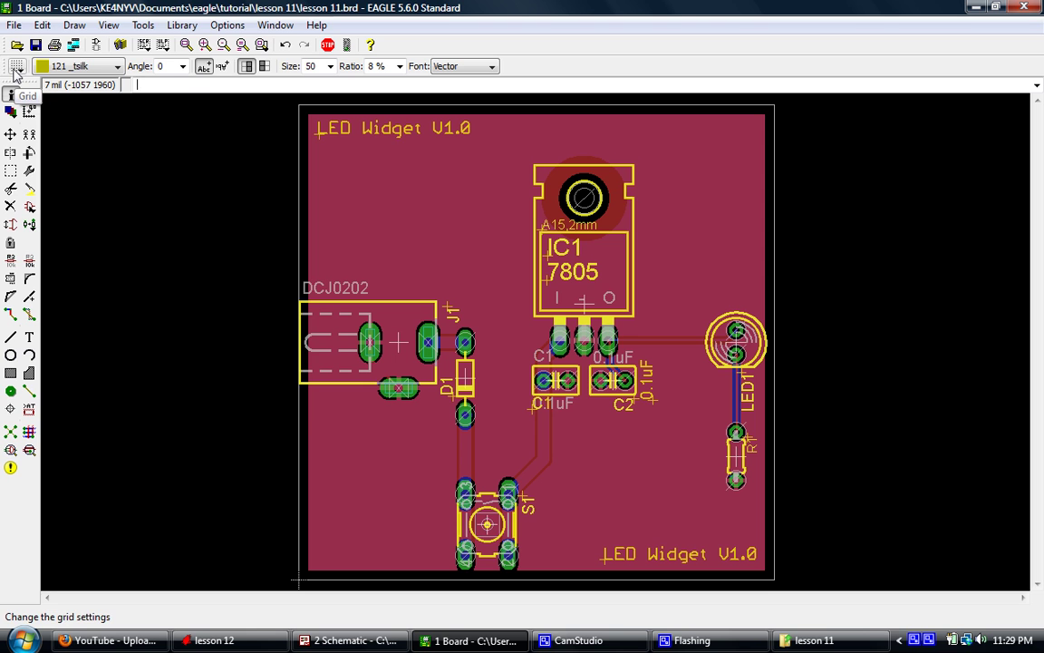
- Open the Display layers dialog and scroll its list past tStop, tCream, tKeepout, Drills and Holes
{"action": "left_click", "coordinate": [12, 110]}
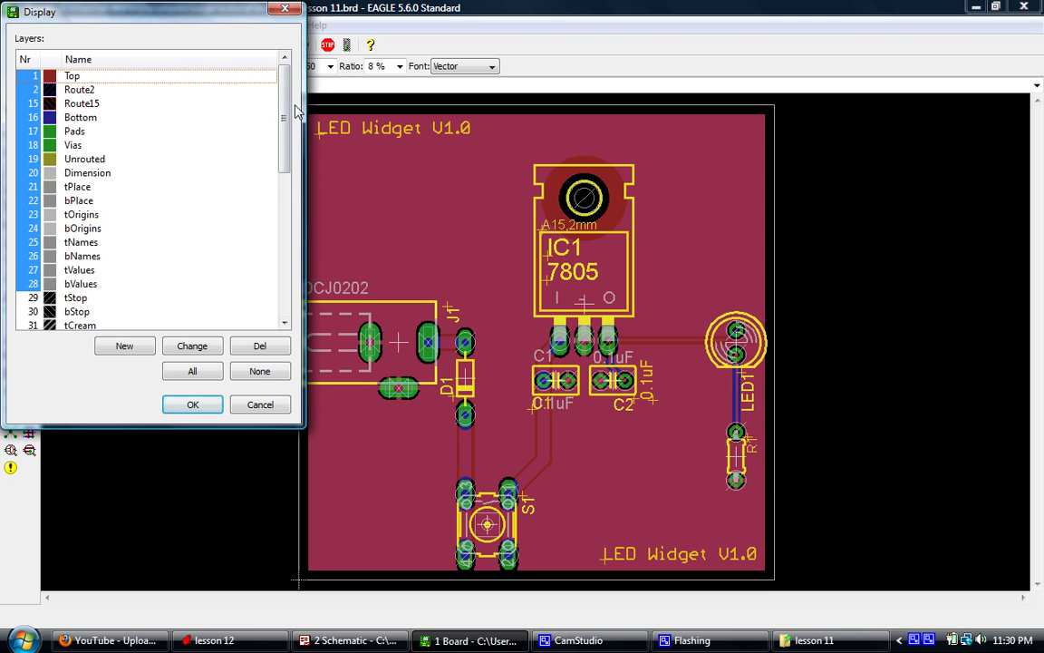
{"action": "mouse_move", "coordinate": [287, 109]}
{"action": "left_mouse_down"}
{"action": "mouse_move", "coordinate": [286, 118]}
{"action": "mouse_move", "coordinate": [288, 98]}
{"action": "left_mouse_up"}
{"action": "left_click_drag", "start_coordinate": [286, 122], "coordinate": [279, 287]}
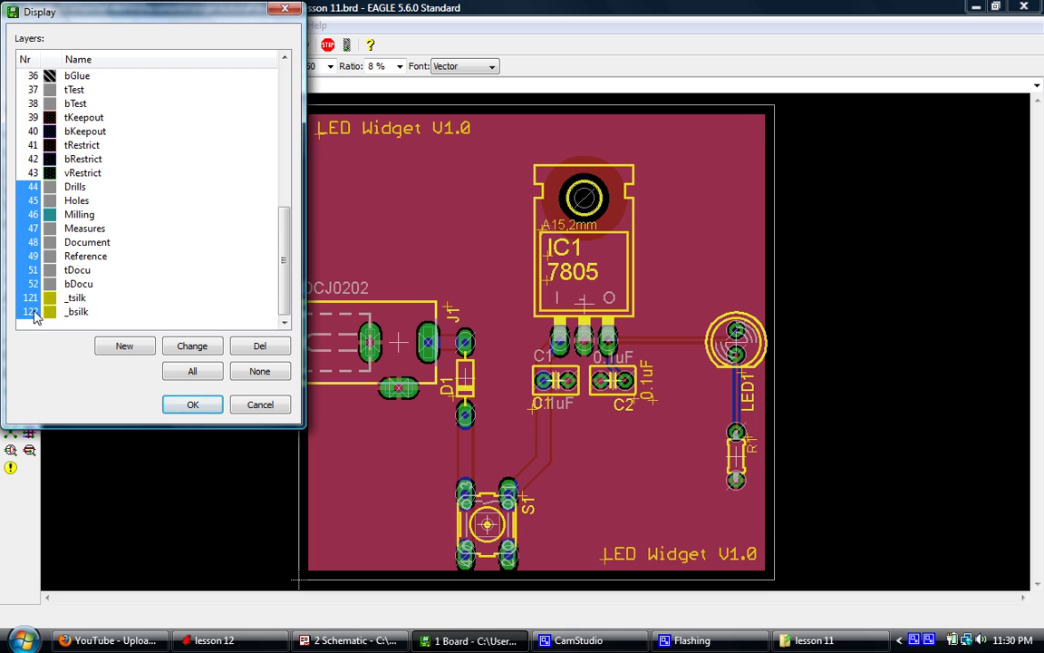
{"action": "left_click_drag", "start_coordinate": [287, 272], "coordinate": [288, 218]}
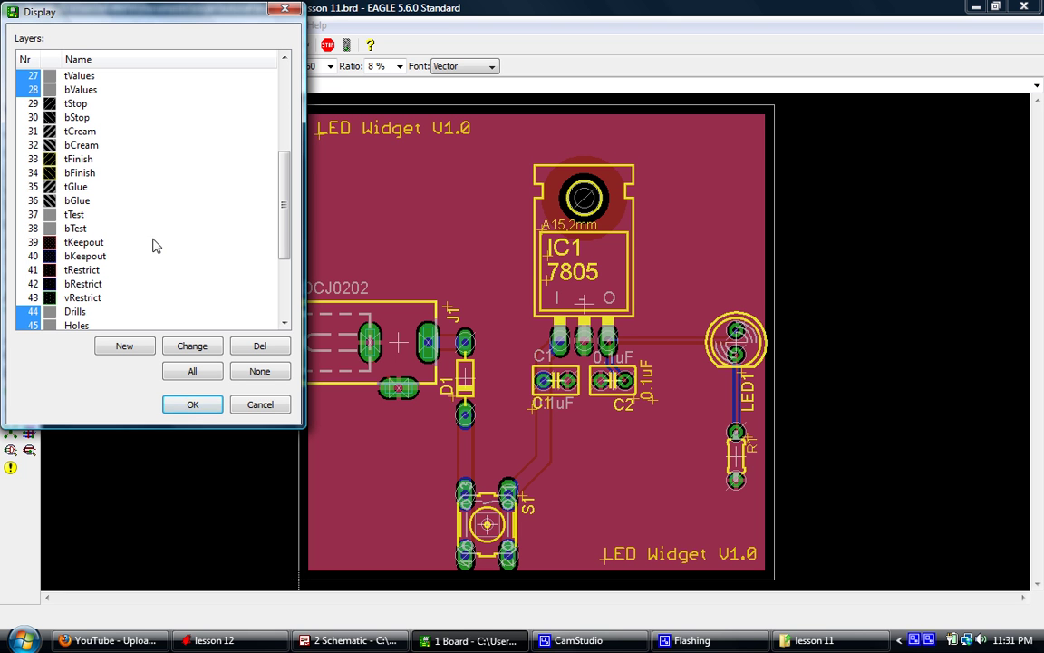
{"action": "mouse_move", "coordinate": [283, 205]}
{"action": "left_mouse_down"}
{"action": "mouse_move", "coordinate": [297, 120]}
{"action": "mouse_move", "coordinate": [290, 286]}
{"action": "mouse_move", "coordinate": [292, 136]}
{"action": "mouse_move", "coordinate": [294, 224]}
{"action": "left_mouse_up"}
{"action": "scroll", "coordinate": [289, 201], "scroll_direction": "down", "scroll_amount": 1}
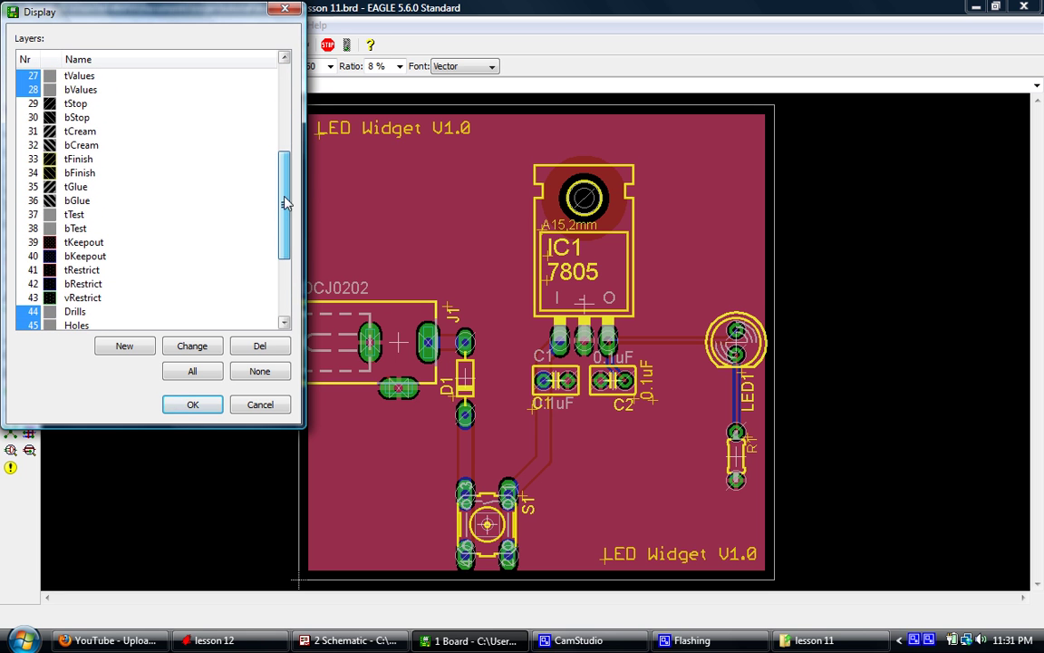
{"action": "left_click", "coordinate": [27, 104]}
{"action": "left_click_drag", "start_coordinate": [27, 118], "coordinate": [29, 301]}
{"action": "scroll", "coordinate": [226, 272], "scroll_direction": "up", "scroll_amount": 9}
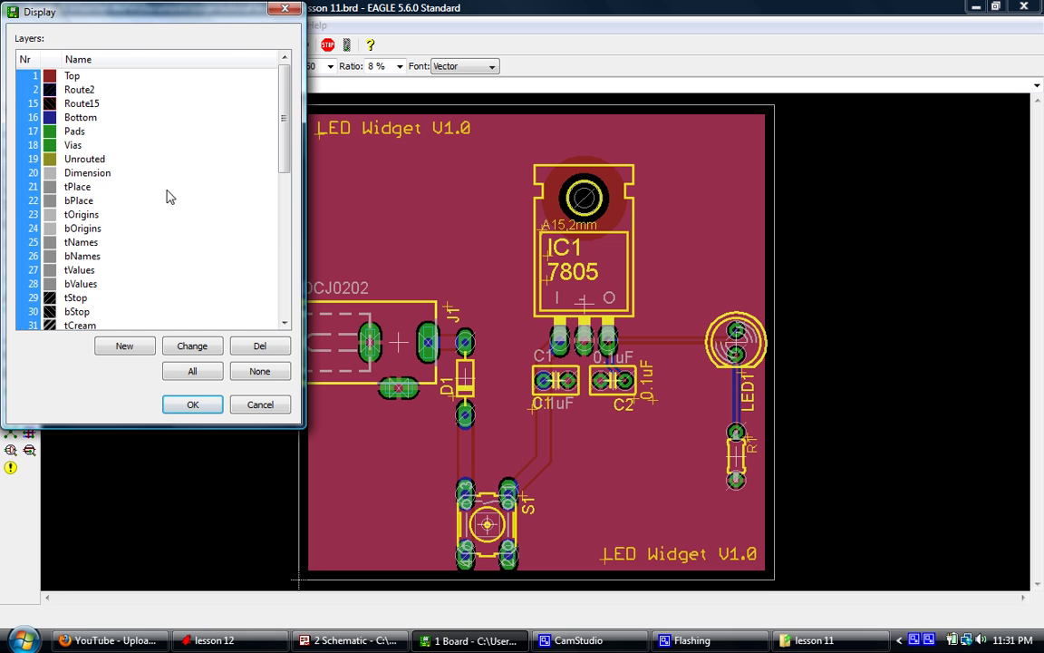
{"action": "scroll", "coordinate": [145, 147], "scroll_direction": "down", "scroll_amount": 4}
{"action": "scroll", "coordinate": [147, 159], "scroll_direction": "down", "scroll_amount": 3}
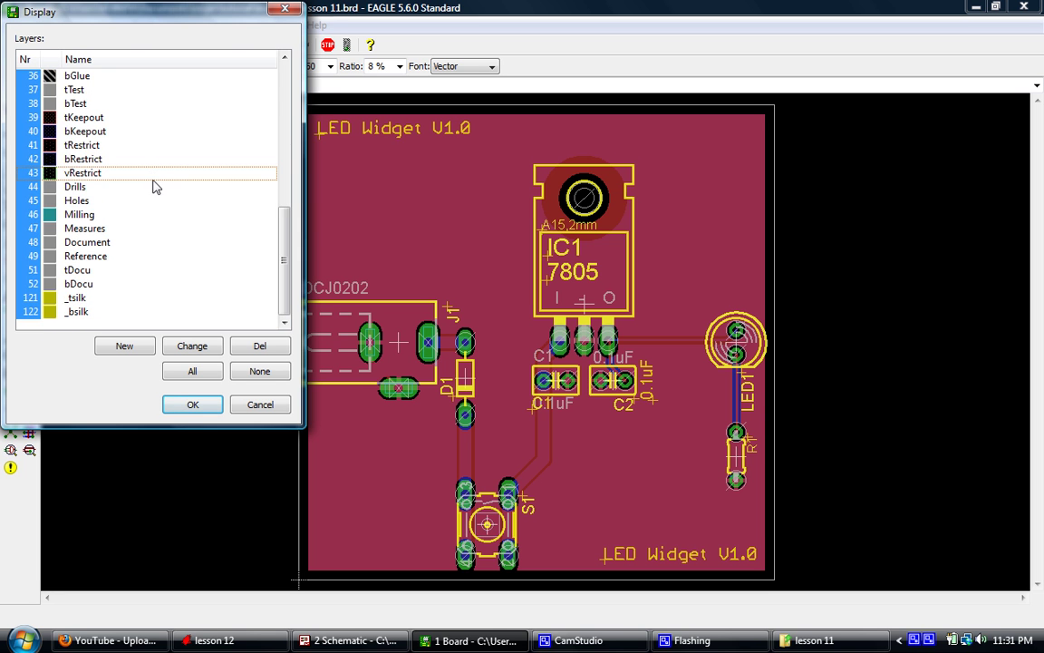
{"action": "scroll", "coordinate": [152, 182], "scroll_direction": "up", "scroll_amount": 10}
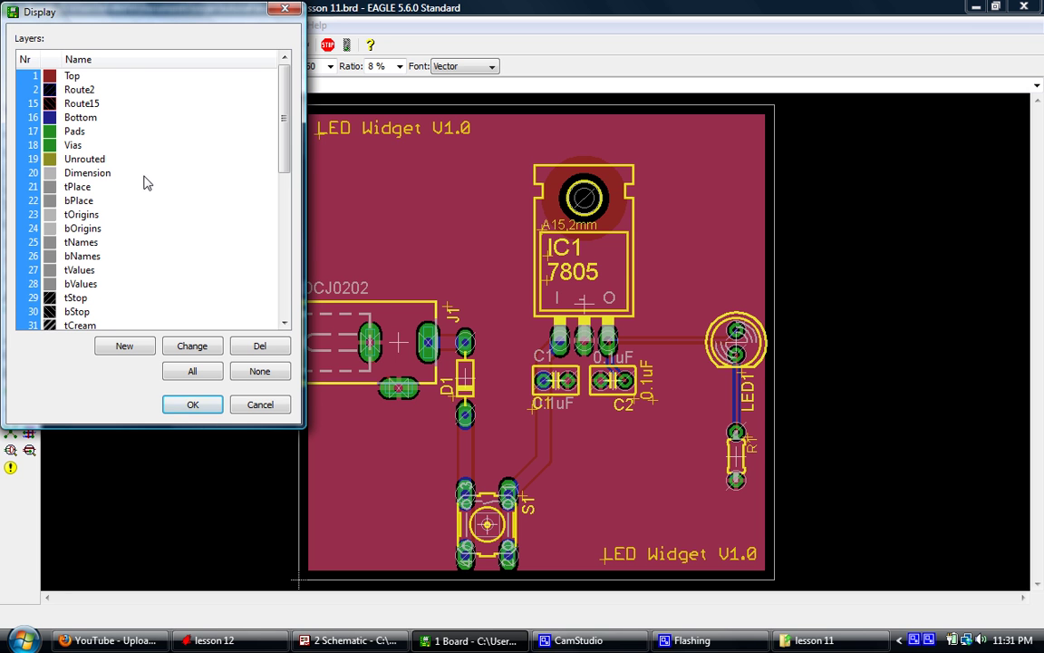
{"action": "scroll", "coordinate": [148, 182], "scroll_direction": "down", "scroll_amount": 8}
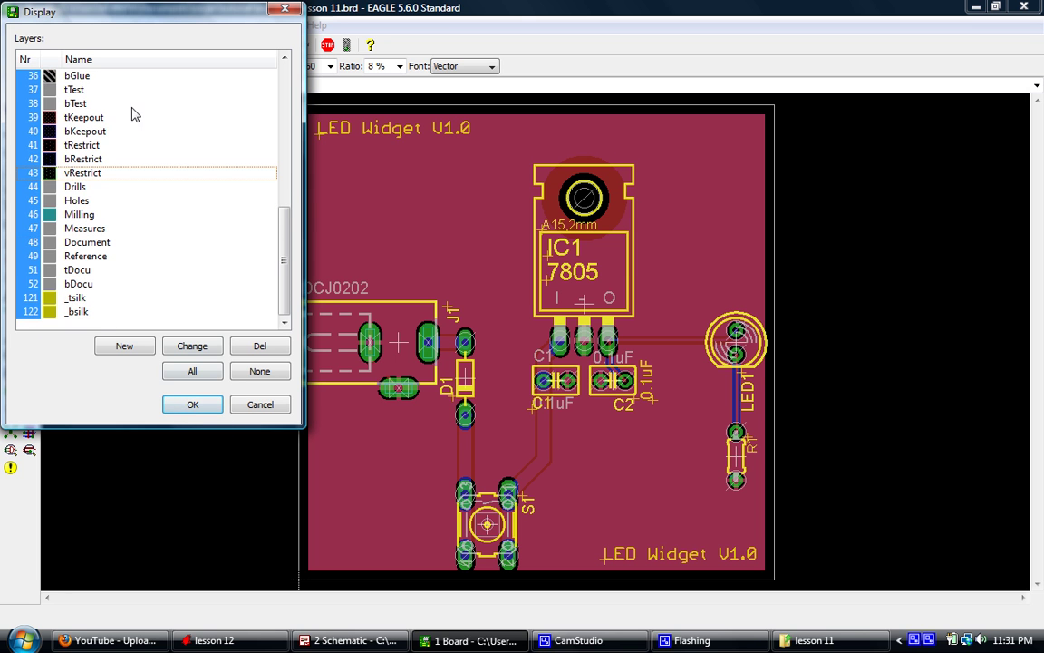
{"action": "left_click", "coordinate": [196, 408]}
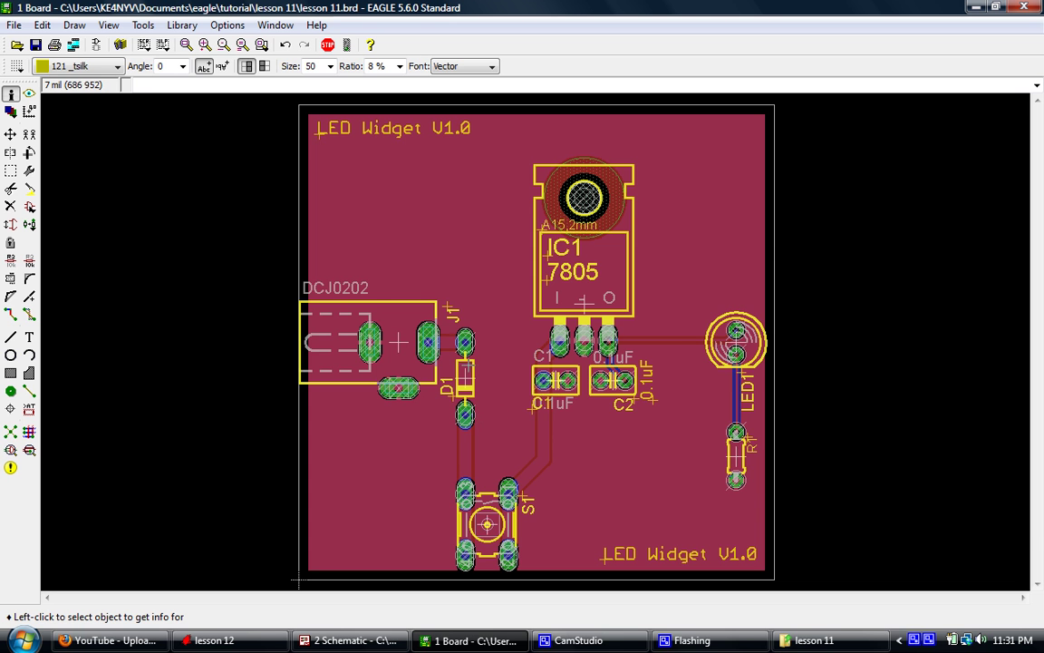
{"action": "scroll", "coordinate": [467, 350], "scroll_direction": "up", "scroll_amount": 3}
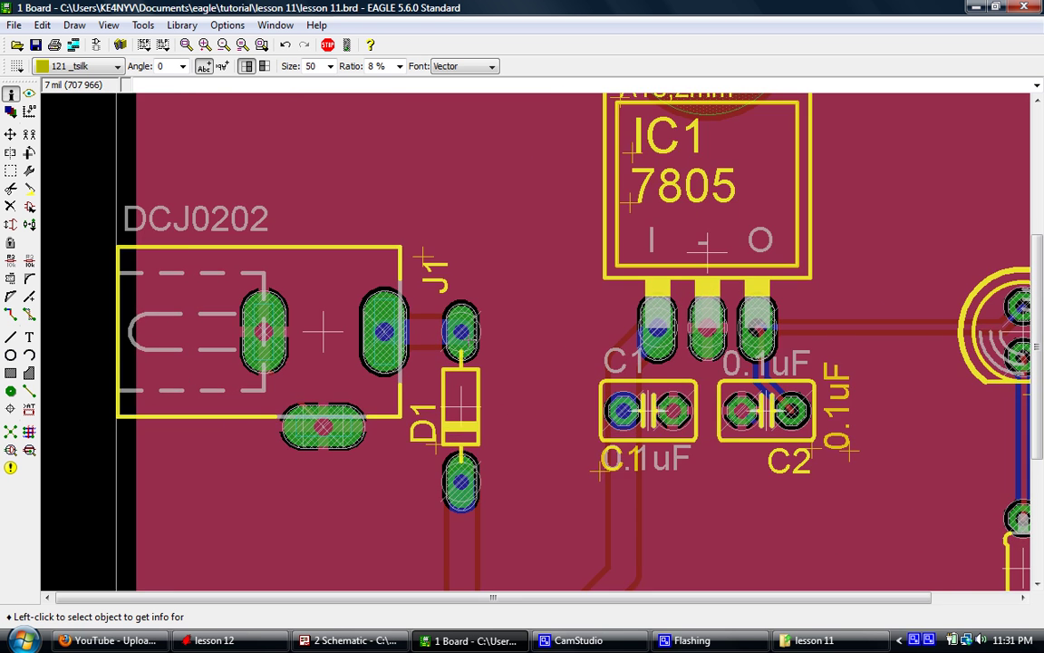
{"action": "left_click", "coordinate": [185, 45]}
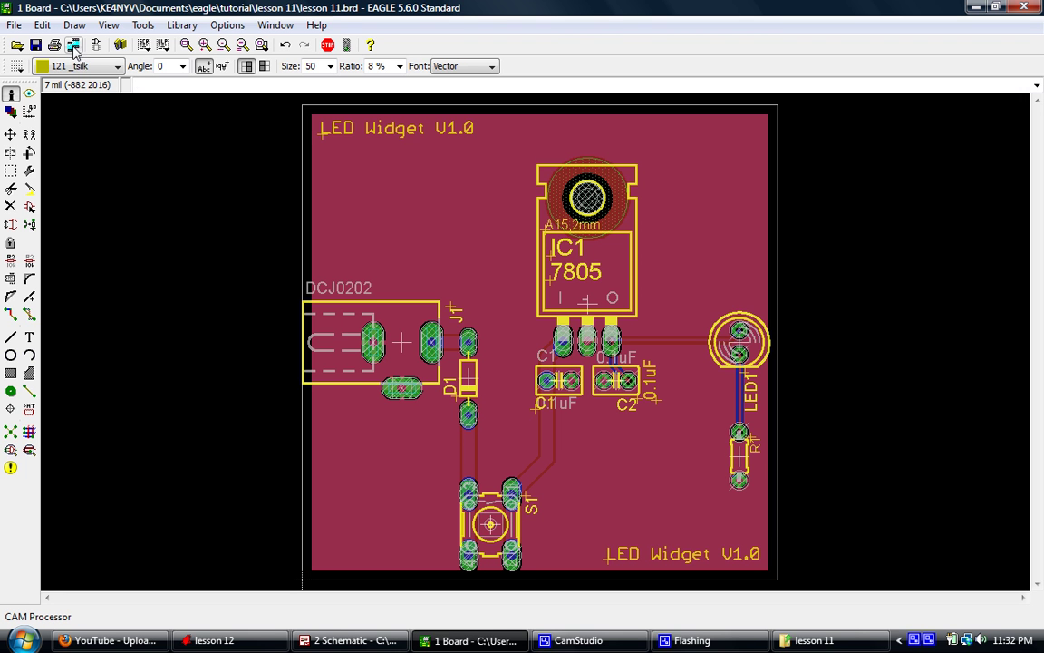
- Launch the CAM Processor, move its window aside, and bring up the Open CAM Job browser
{"action": "left_click", "coordinate": [75, 45]}
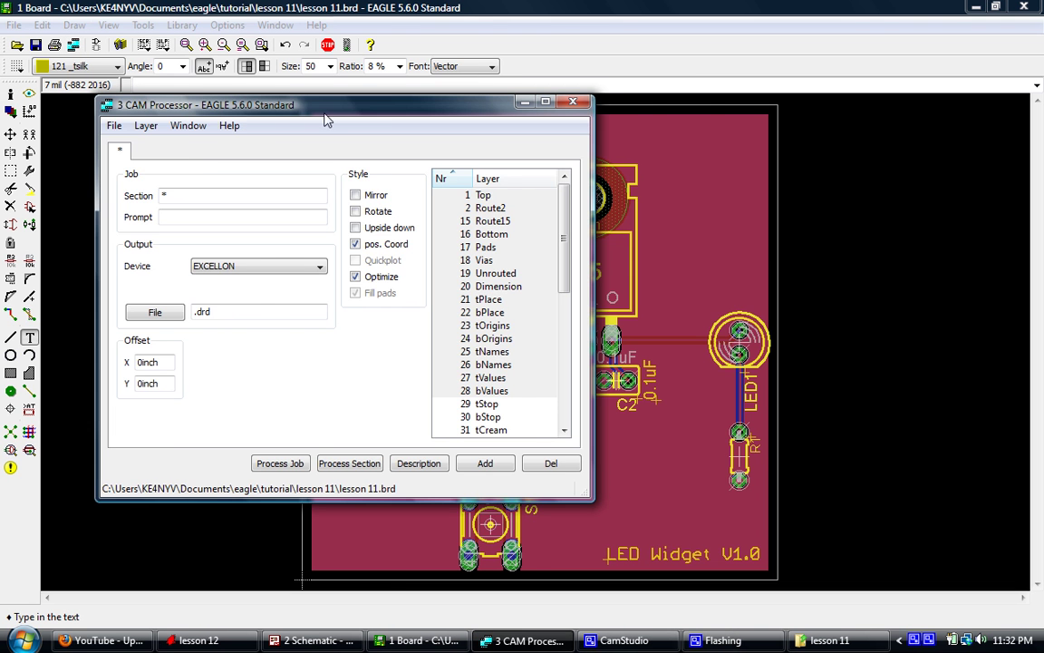
{"action": "left_click_drag", "start_coordinate": [327, 113], "coordinate": [460, 143]}
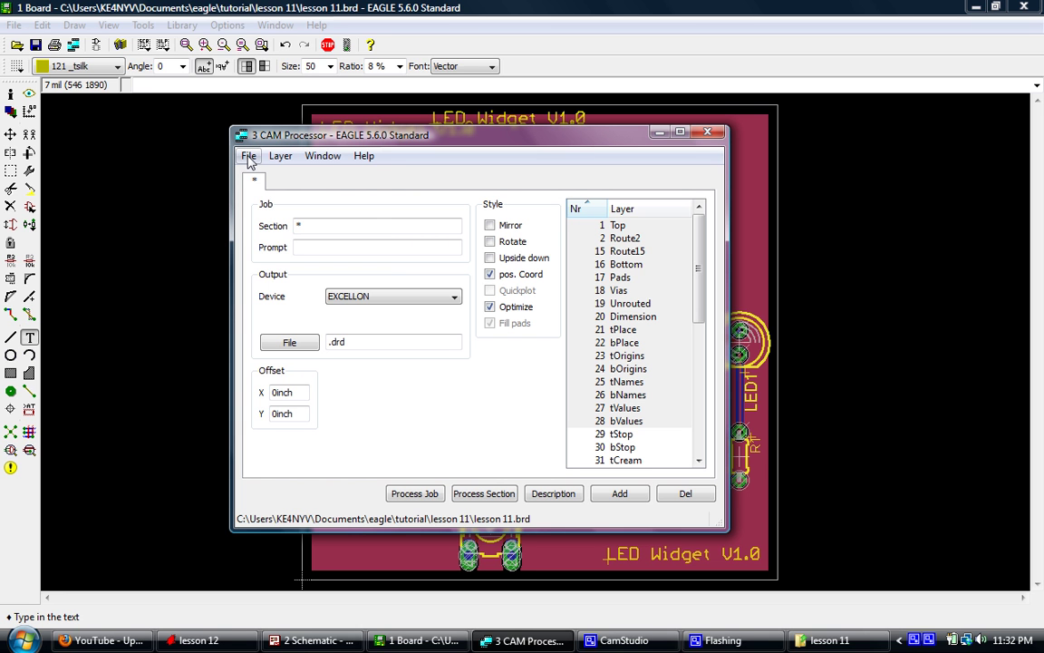
{"action": "left_click", "coordinate": [249, 158]}
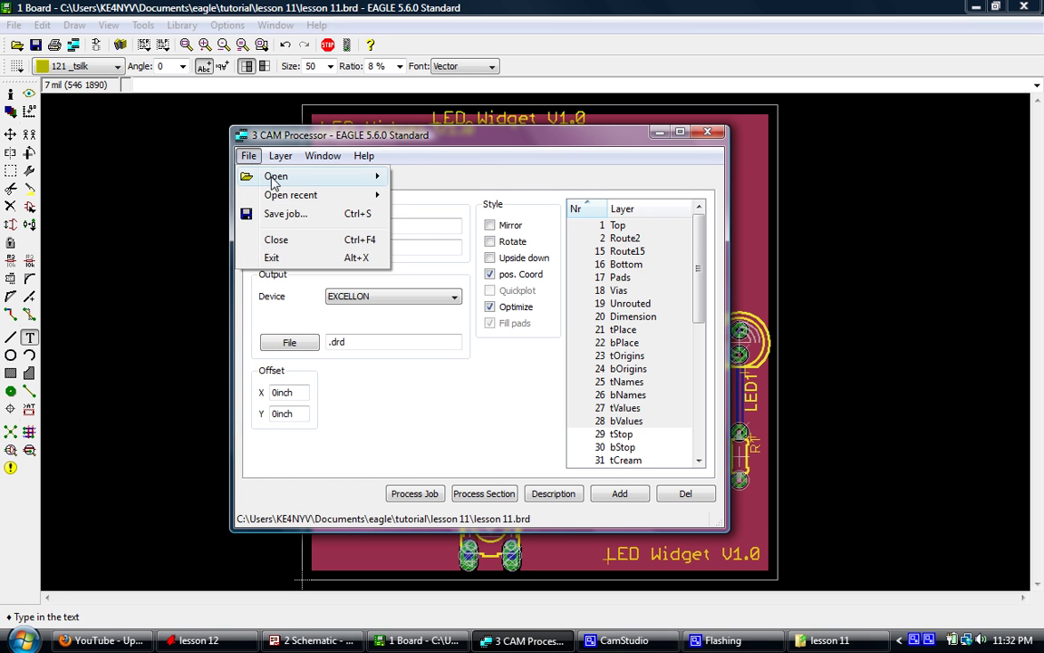
{"action": "mouse_move", "coordinate": [274, 181]}
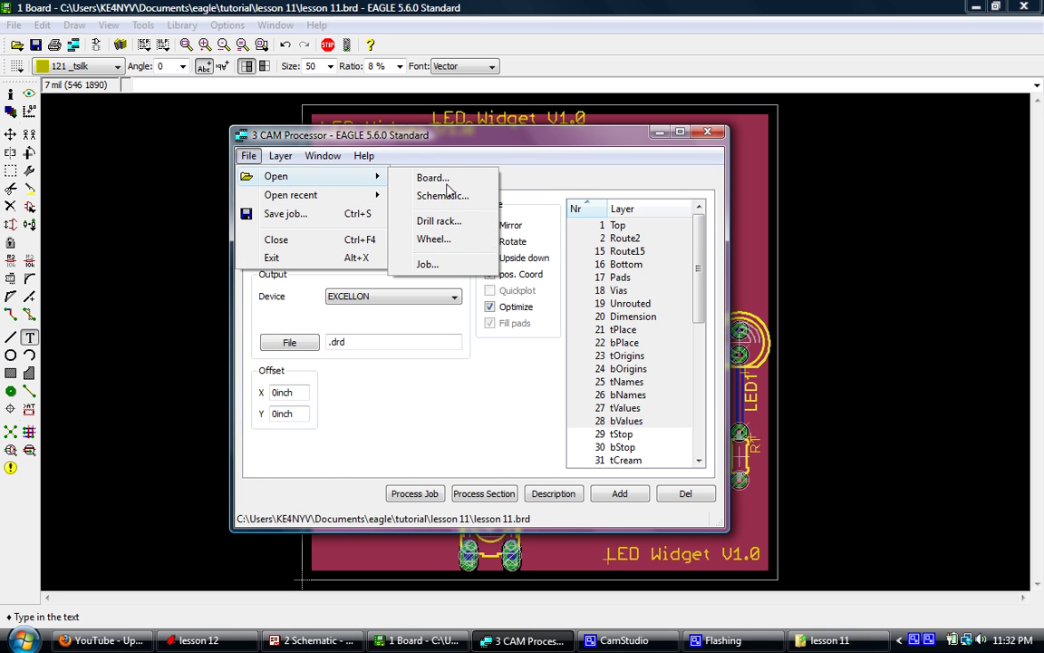
{"action": "left_click", "coordinate": [422, 265]}
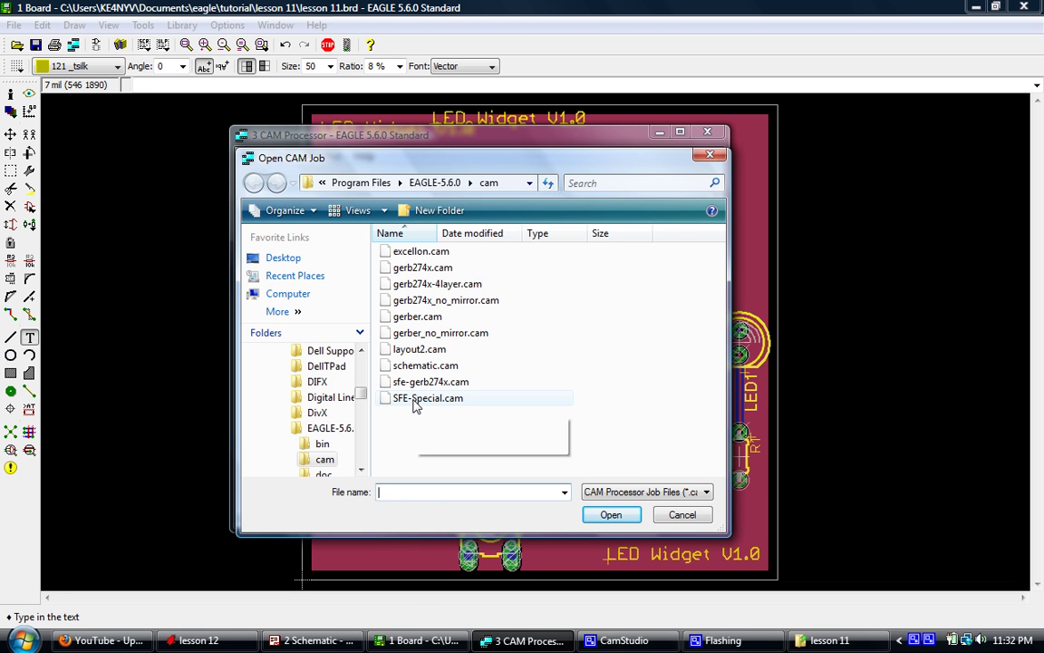
- Load SFE-Special.cam and review its component, solder, silk screen and stop mask sections
{"action": "double_click", "coordinate": [415, 399]}
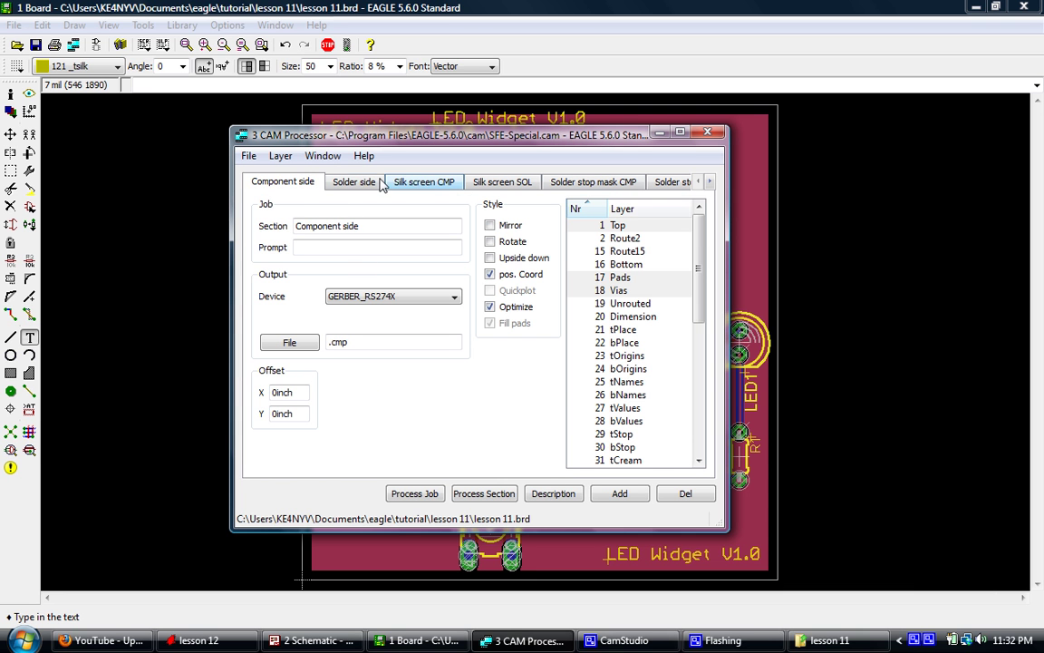
{"action": "left_click", "coordinate": [349, 182]}
{"action": "left_click", "coordinate": [494, 181]}
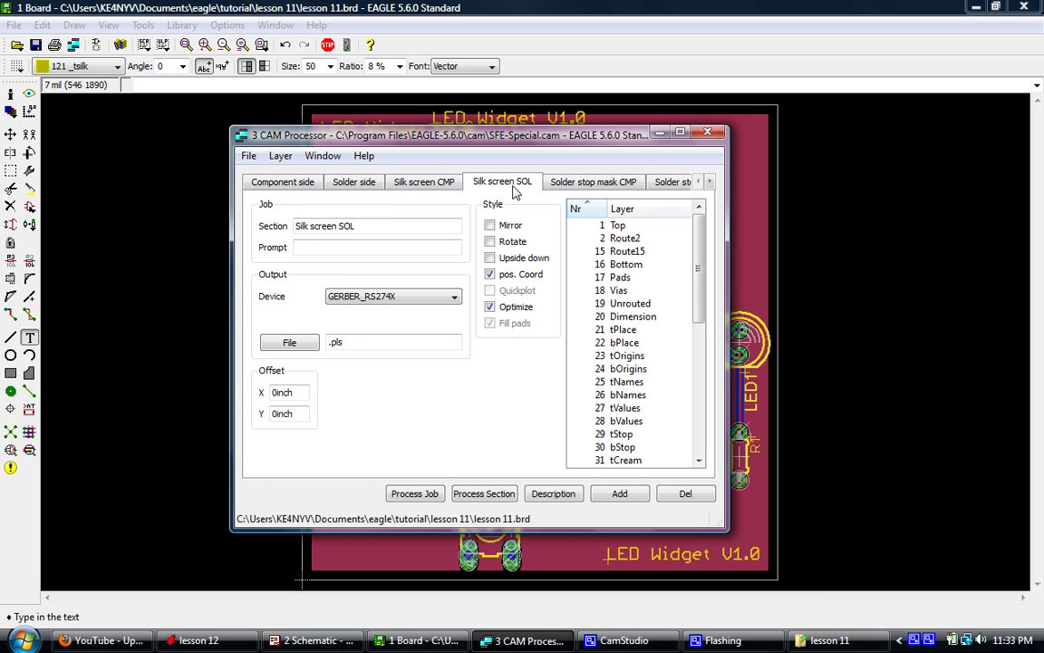
{"action": "left_click", "coordinate": [594, 182]}
{"action": "left_click", "coordinate": [676, 182]}
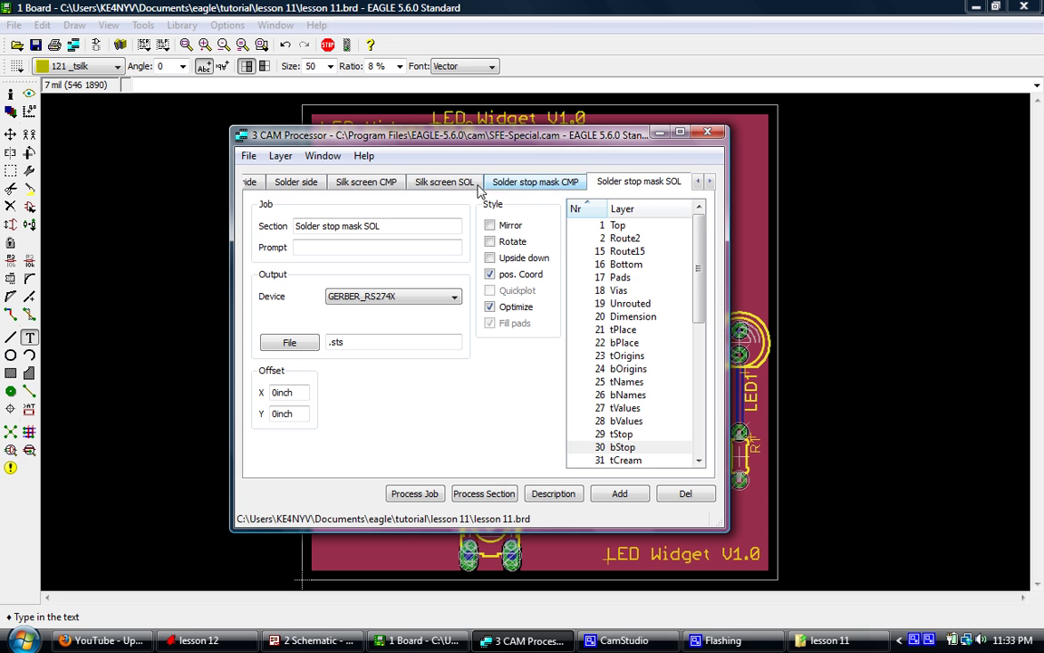
{"action": "left_click", "coordinate": [428, 181]}
{"action": "left_click", "coordinate": [334, 181]}
{"action": "left_click", "coordinate": [277, 181]}
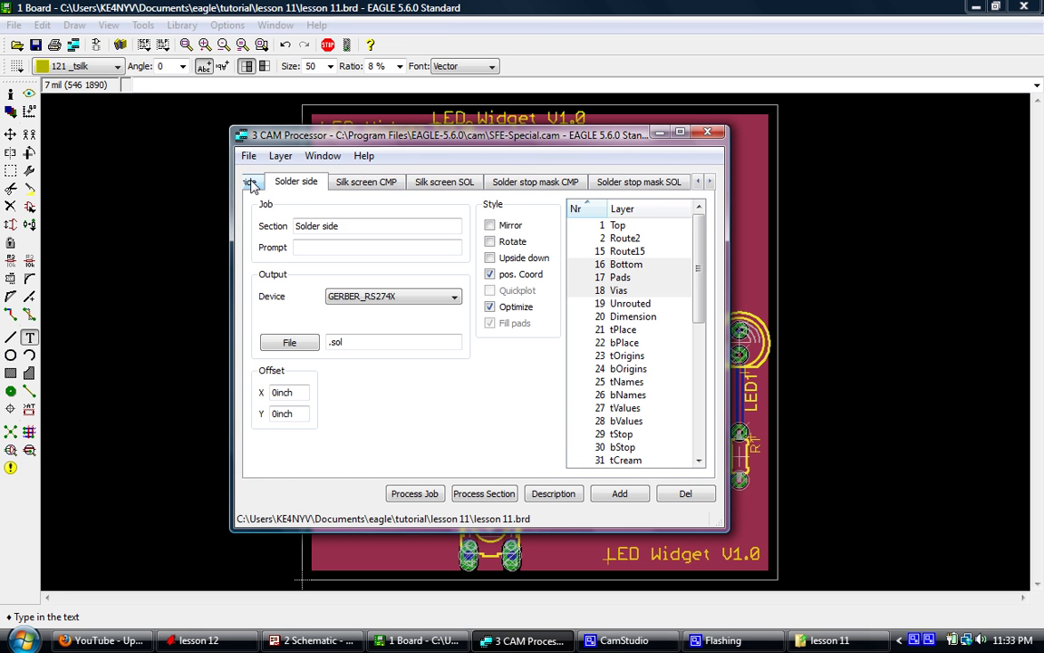
{"action": "left_click", "coordinate": [250, 181]}
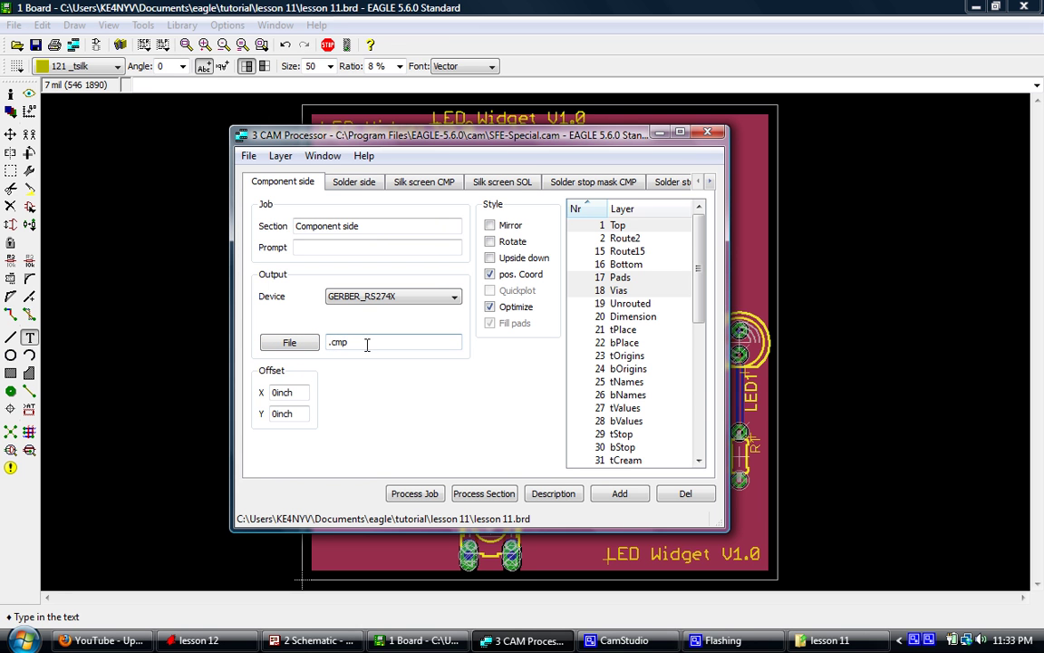
- Recheck the Solder side, Silk screen CMP and Generate Drill Data settings, then process the job
{"action": "left_click", "coordinate": [349, 183]}
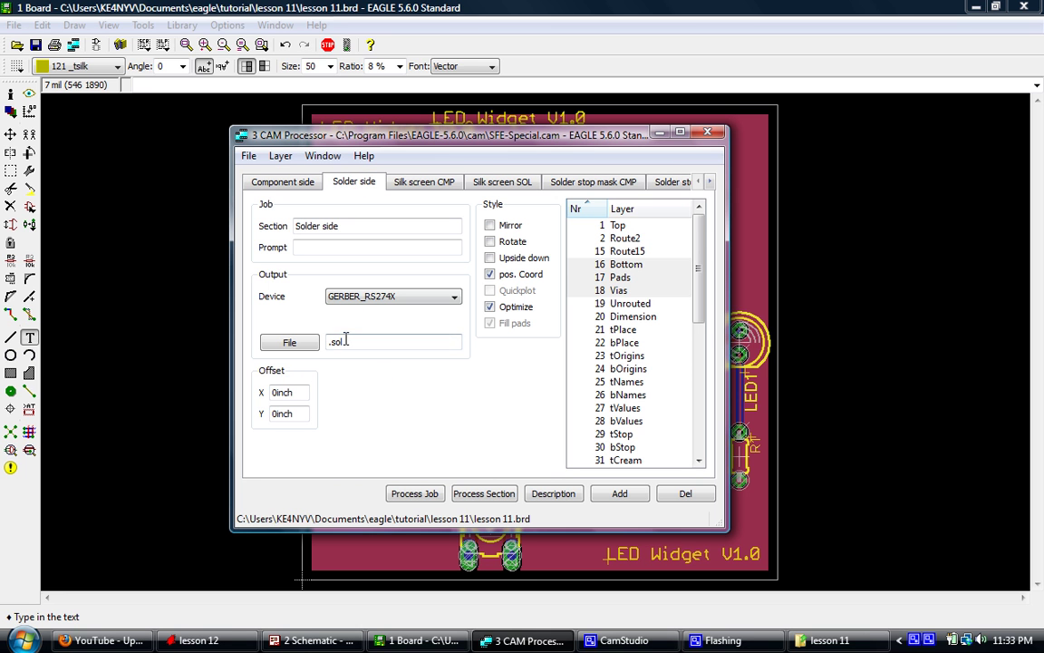
{"action": "left_click", "coordinate": [415, 181]}
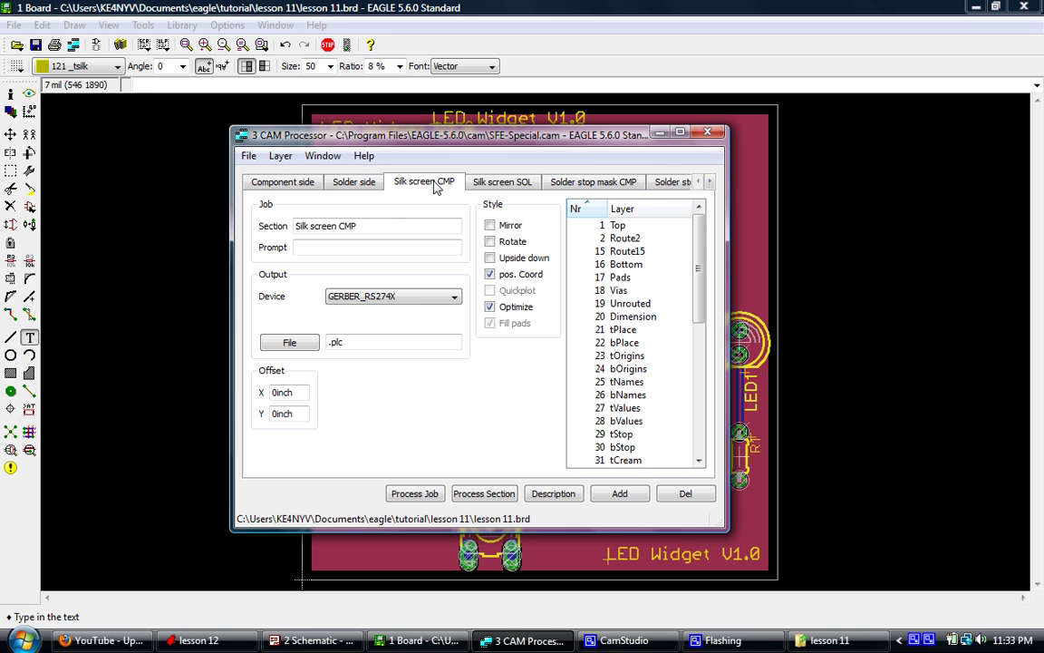
{"action": "scroll", "coordinate": [640, 178], "scroll_direction": "down", "scroll_amount": 2}
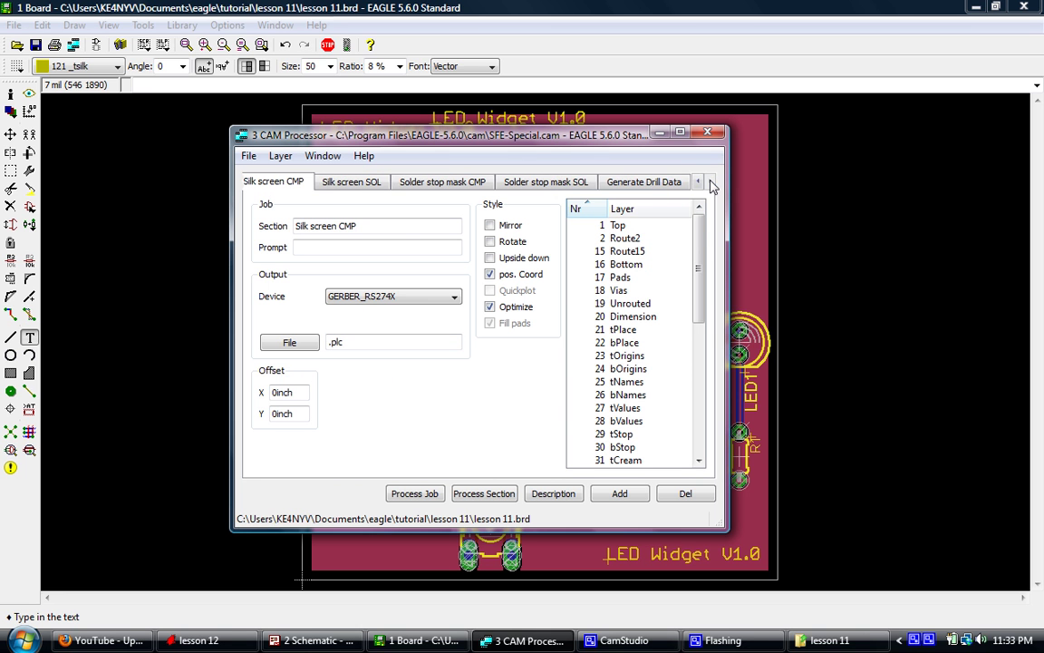
{"action": "left_click", "coordinate": [646, 184]}
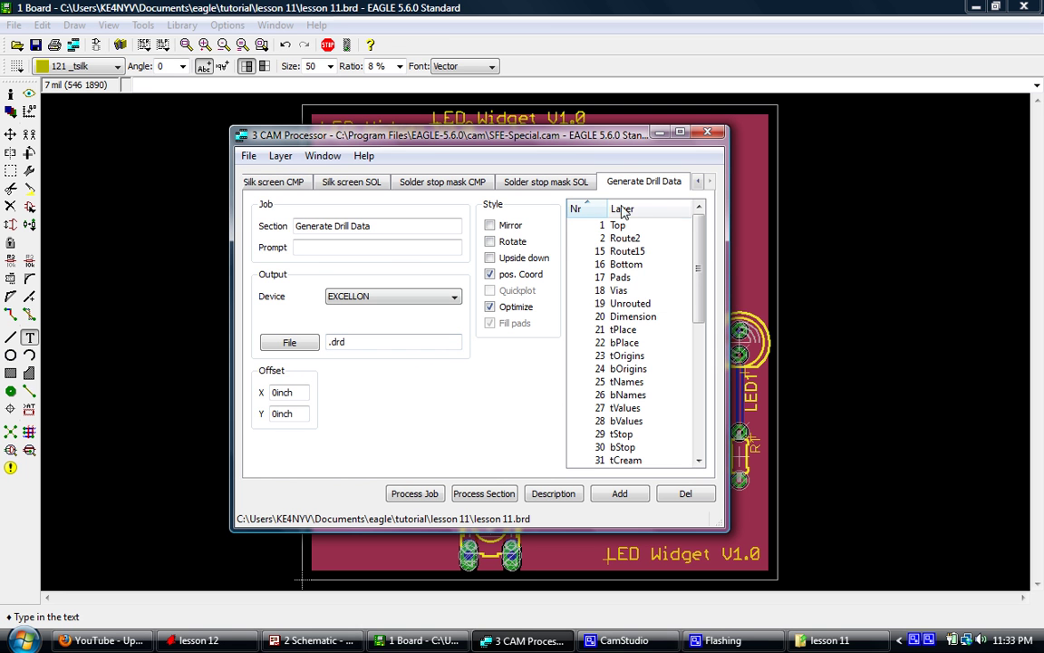
{"action": "left_click", "coordinate": [698, 182]}
{"action": "left_click", "coordinate": [699, 183]}
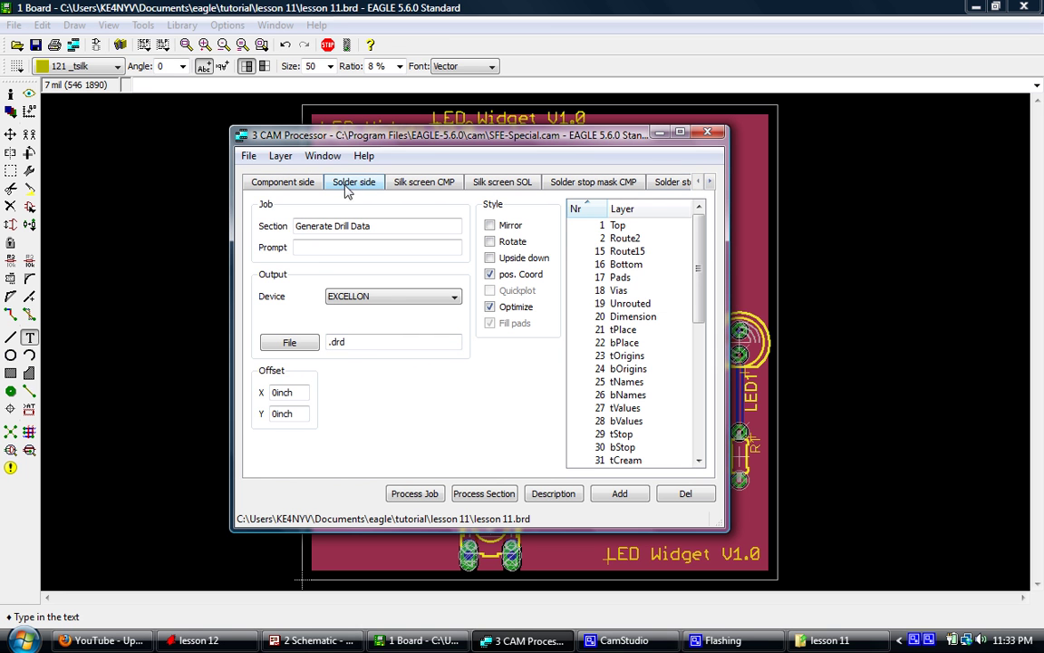
{"action": "left_click", "coordinate": [282, 182]}
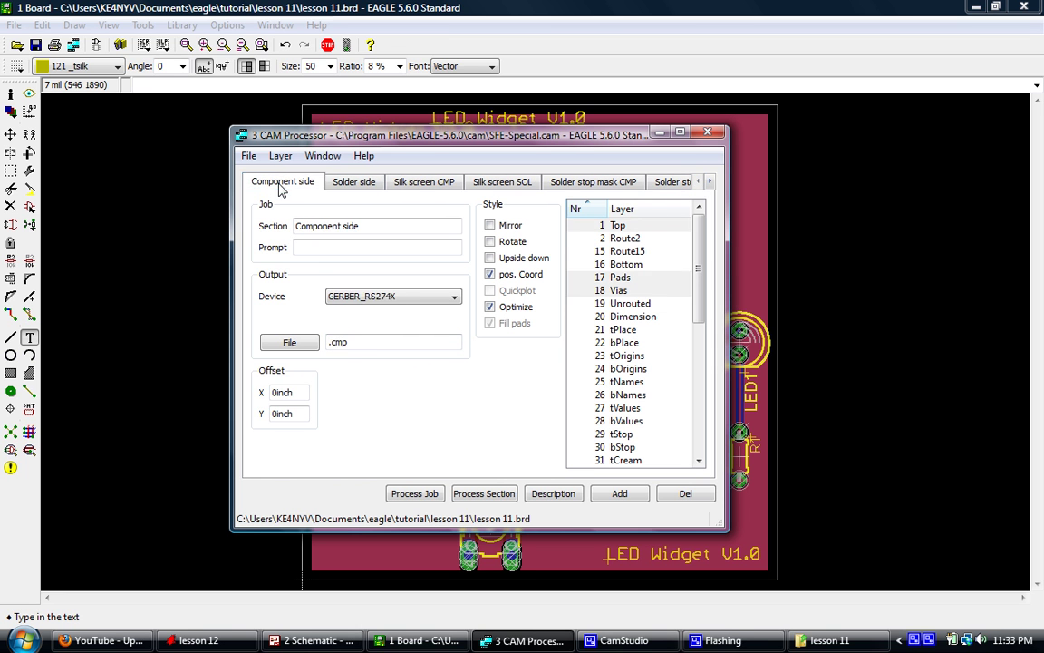
{"action": "left_click", "coordinate": [415, 494]}
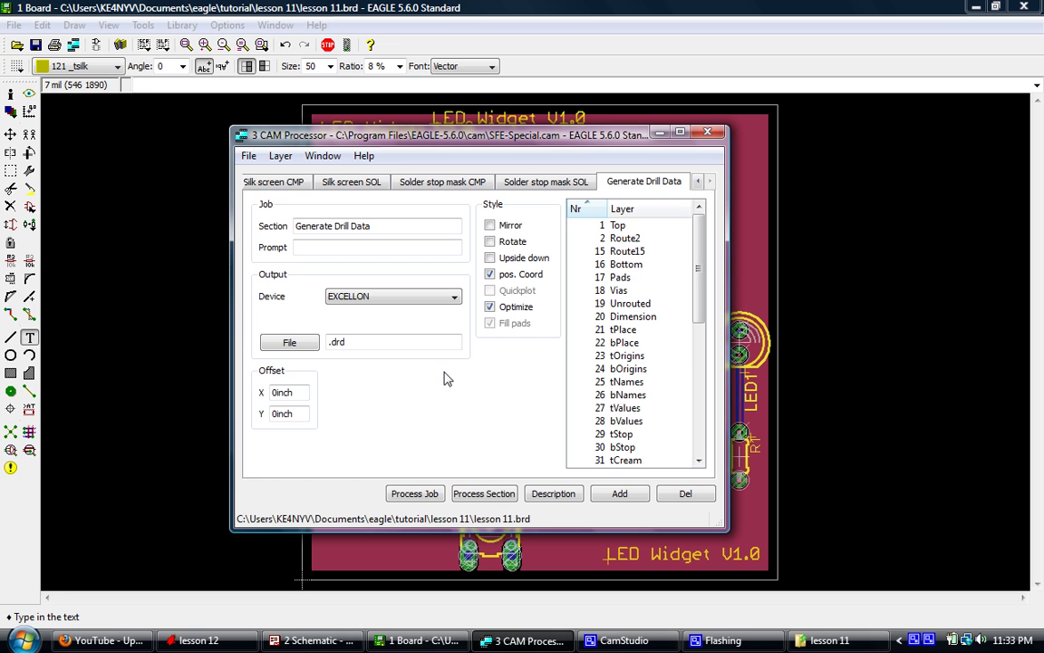
- Close the CAM Processor and open the lesson 11 folder showing the new .cmp, .sol, .drd files
{"action": "left_click", "coordinate": [713, 134]}
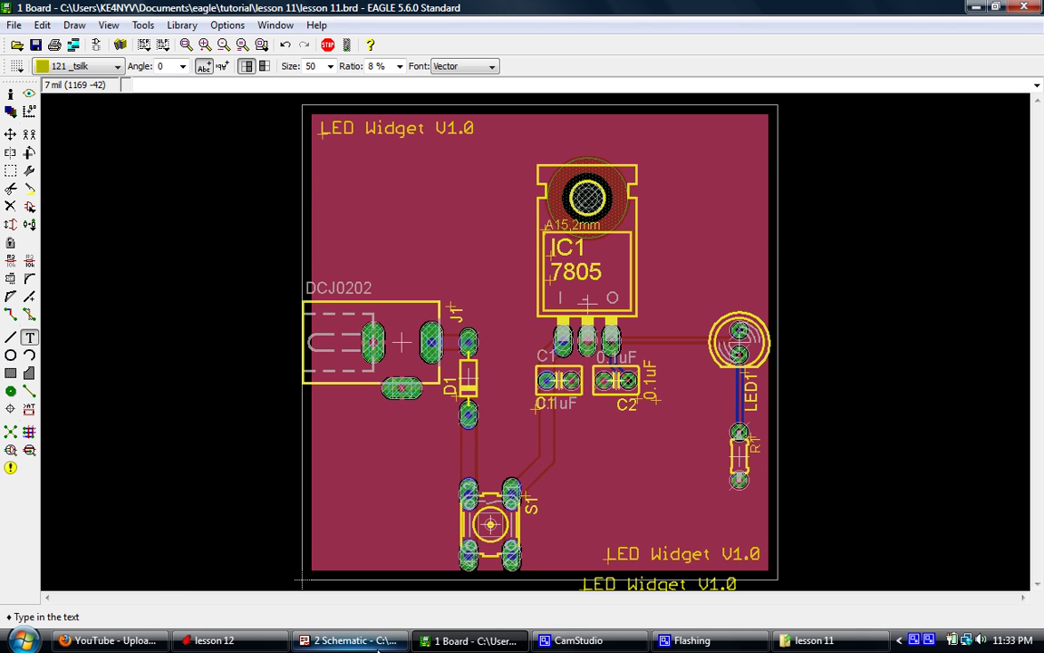
{"action": "left_click", "coordinate": [236, 642]}
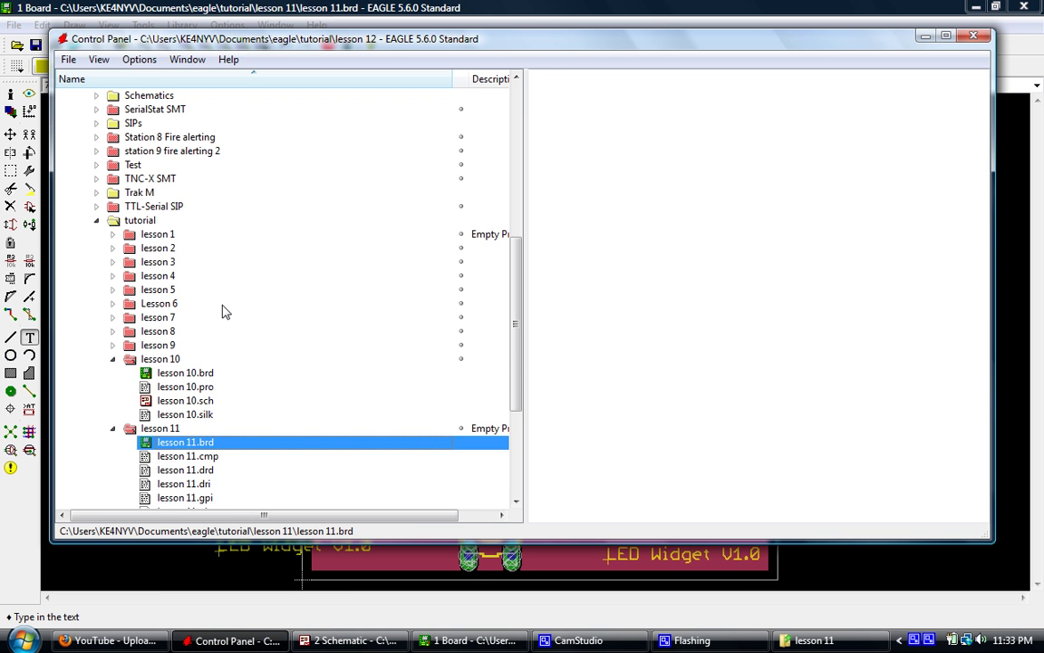
{"action": "scroll", "coordinate": [231, 310], "scroll_direction": "down", "scroll_amount": 5}
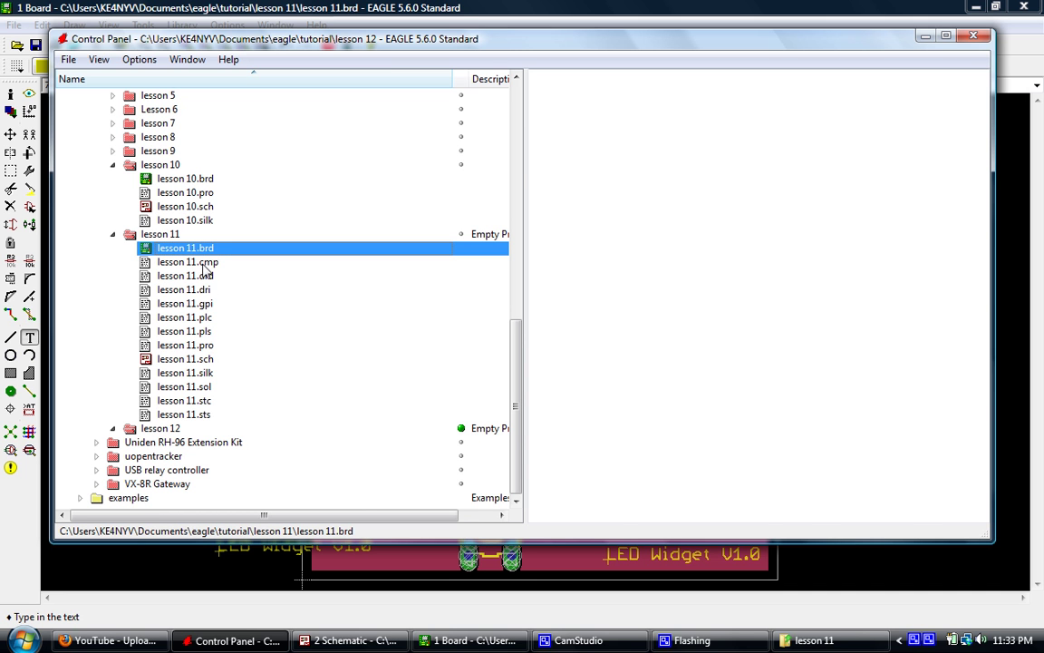
{"action": "left_click", "coordinate": [816, 640]}
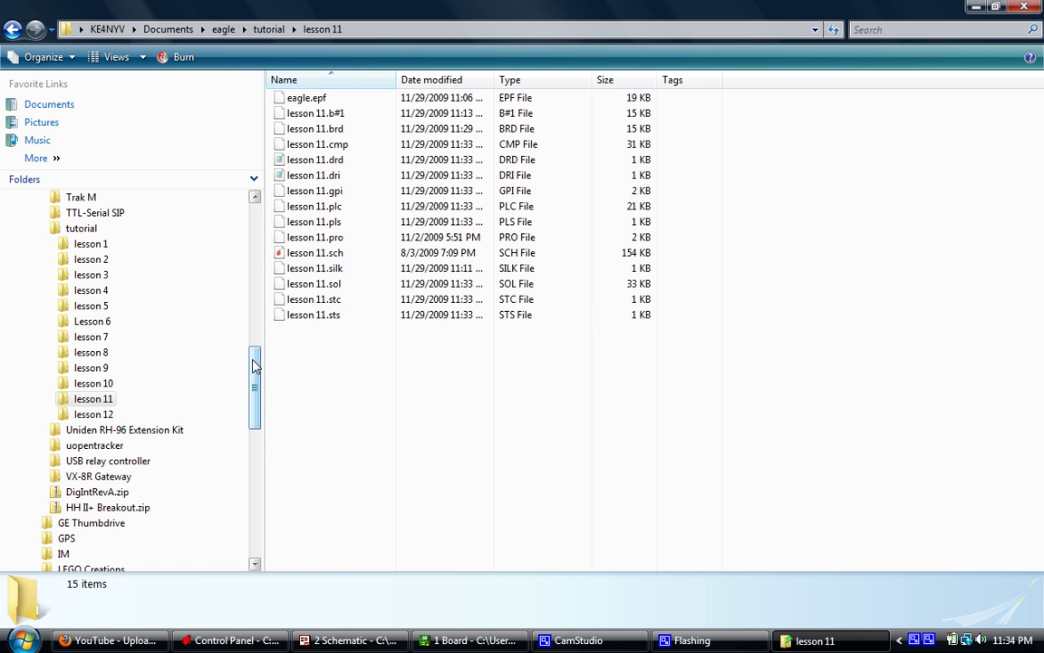
{"action": "left_click_drag", "start_coordinate": [257, 384], "coordinate": [264, 362]}
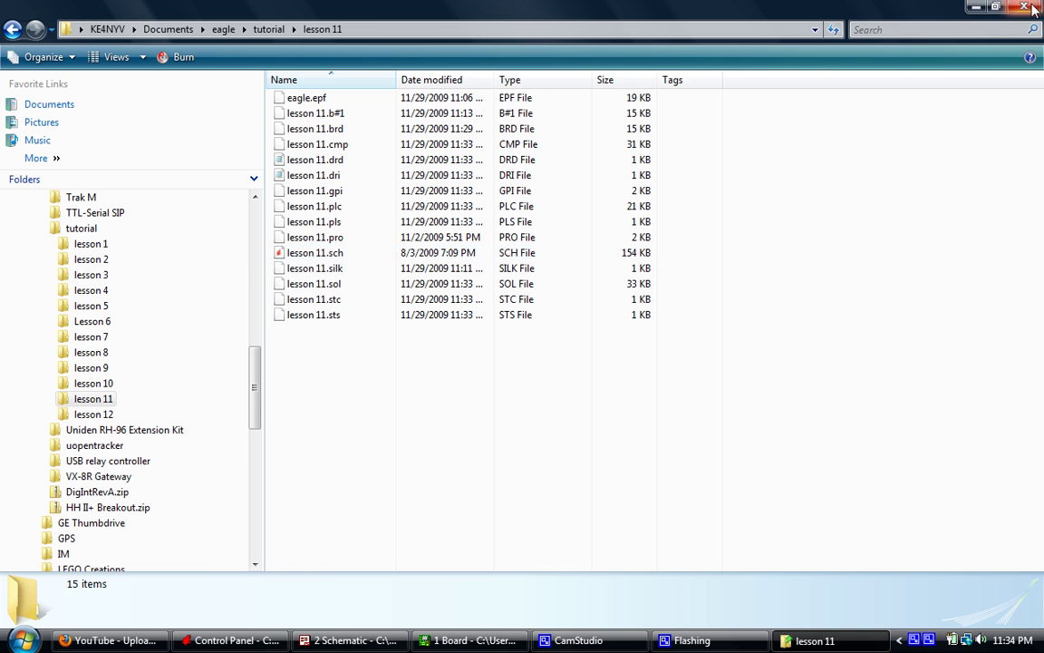
- Minimize the lesson 11 folder and Control Panel to return to the board, then restore the screen recorder
{"action": "left_click", "coordinate": [975, 6]}
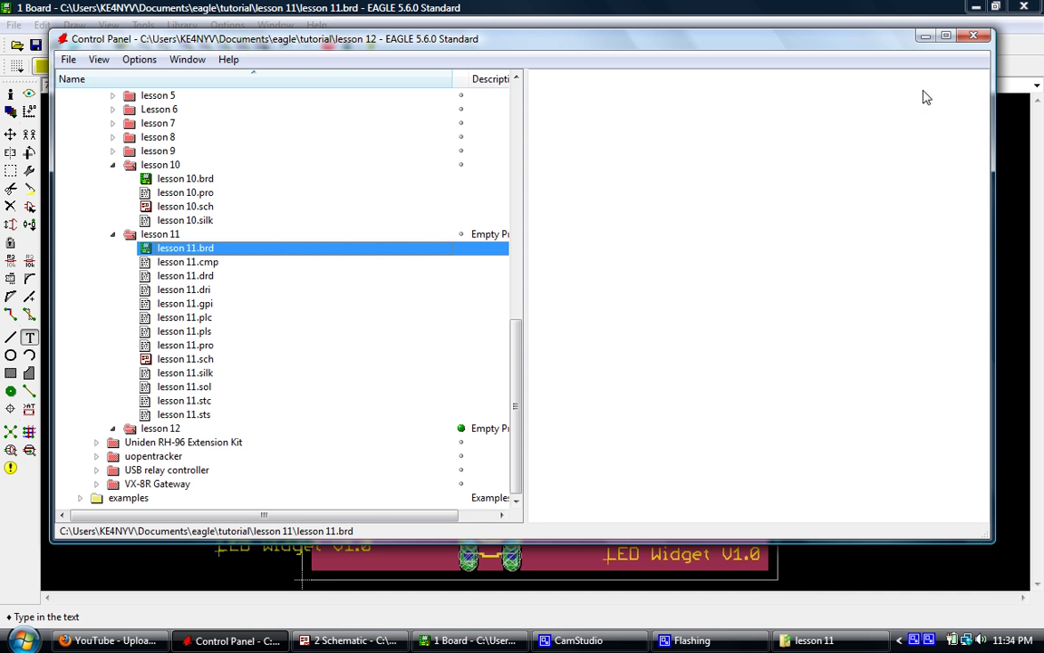
{"action": "left_click", "coordinate": [925, 38]}
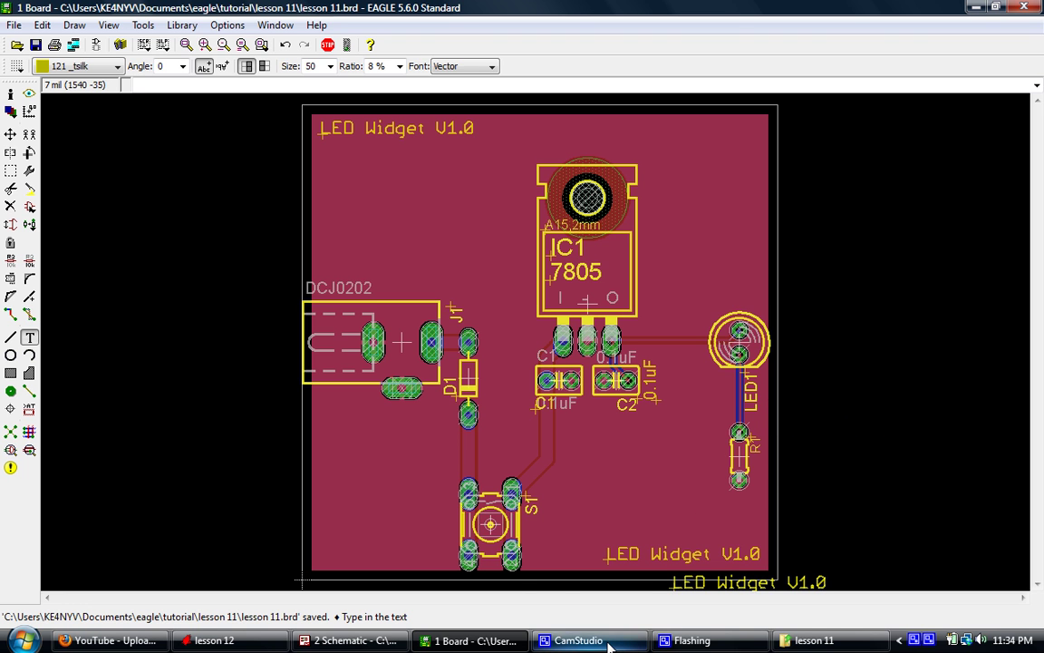
{"action": "mouse_move", "coordinate": [603, 644]}
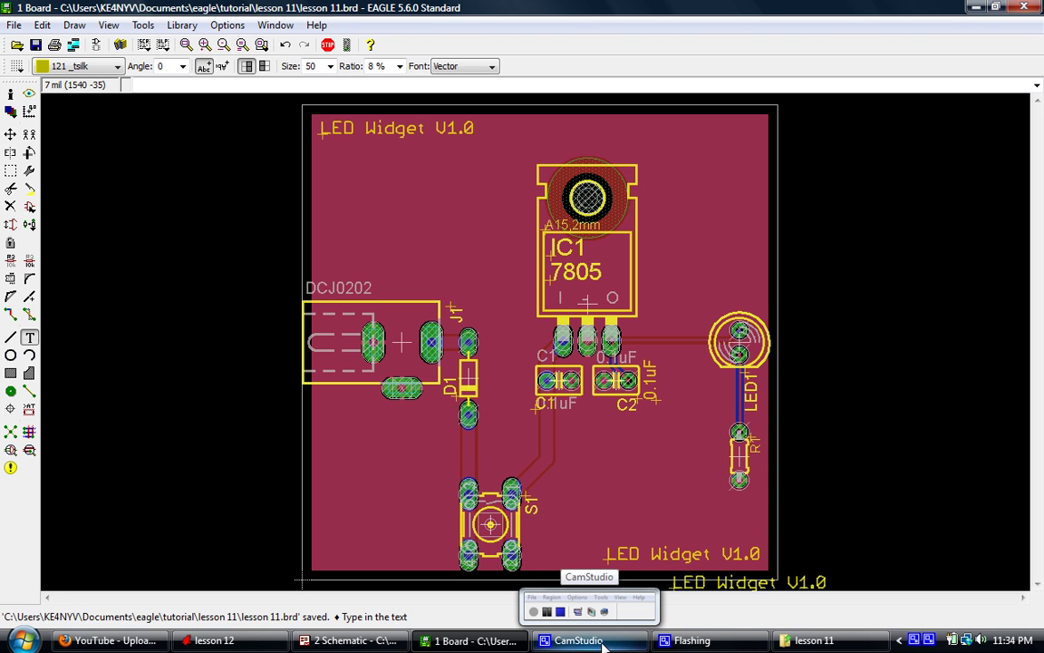
{"action": "left_click", "coordinate": [604, 644]}
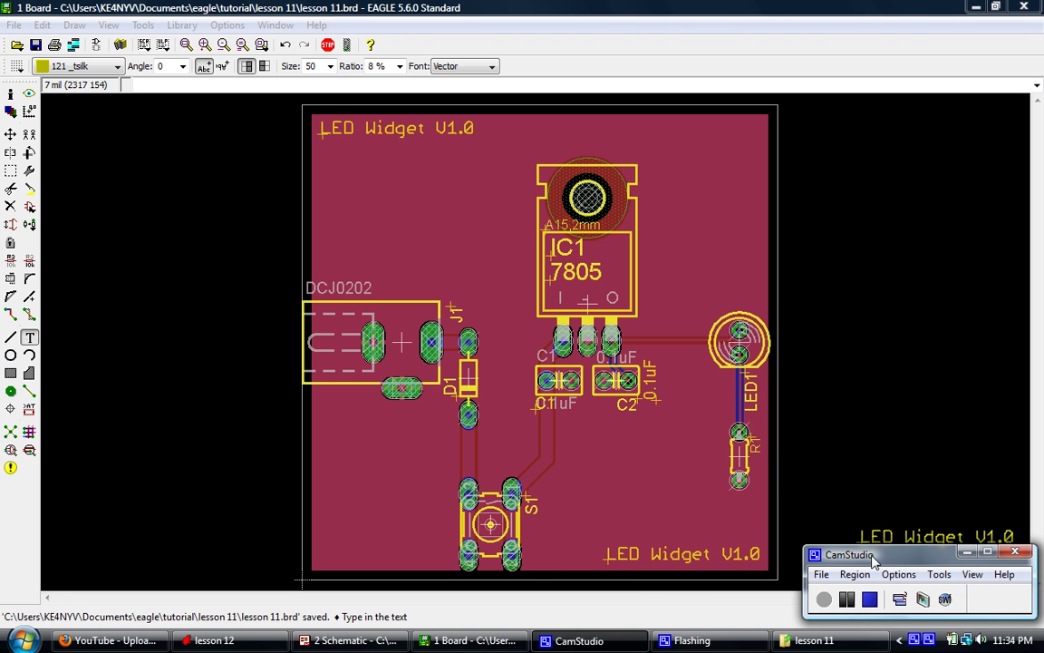